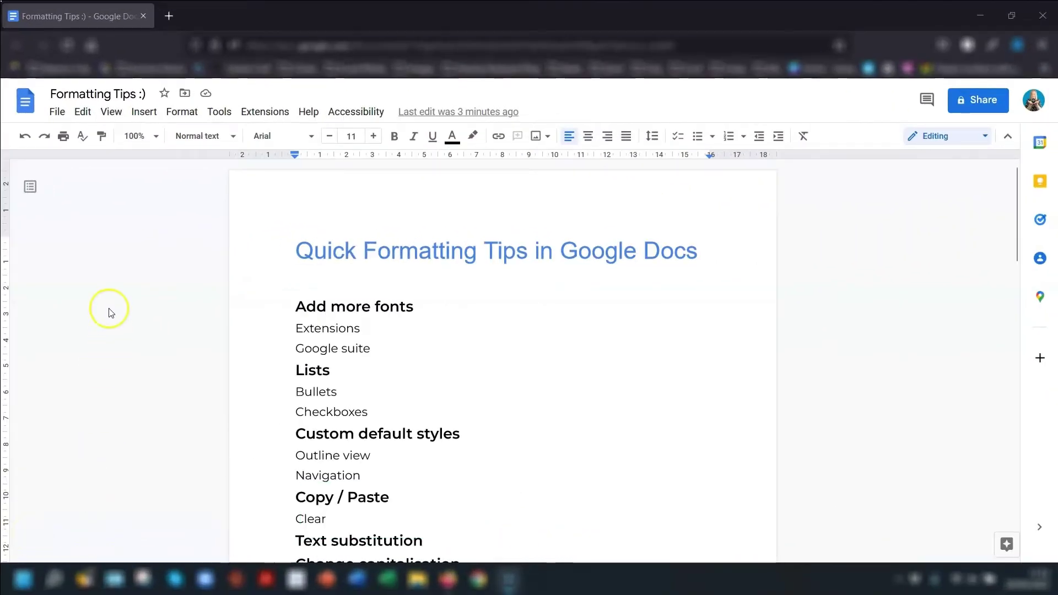
# Open the More fonts library and browse its script, category and sort filters
pyautogui.click(292, 135)
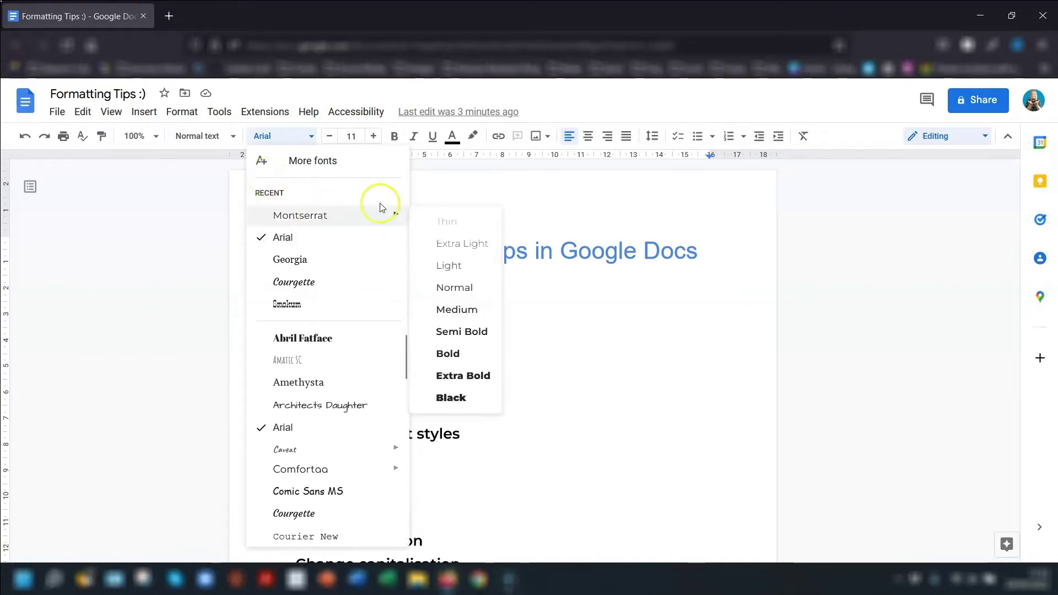
pyautogui.click(256, 137)
pyautogui.click(256, 137)
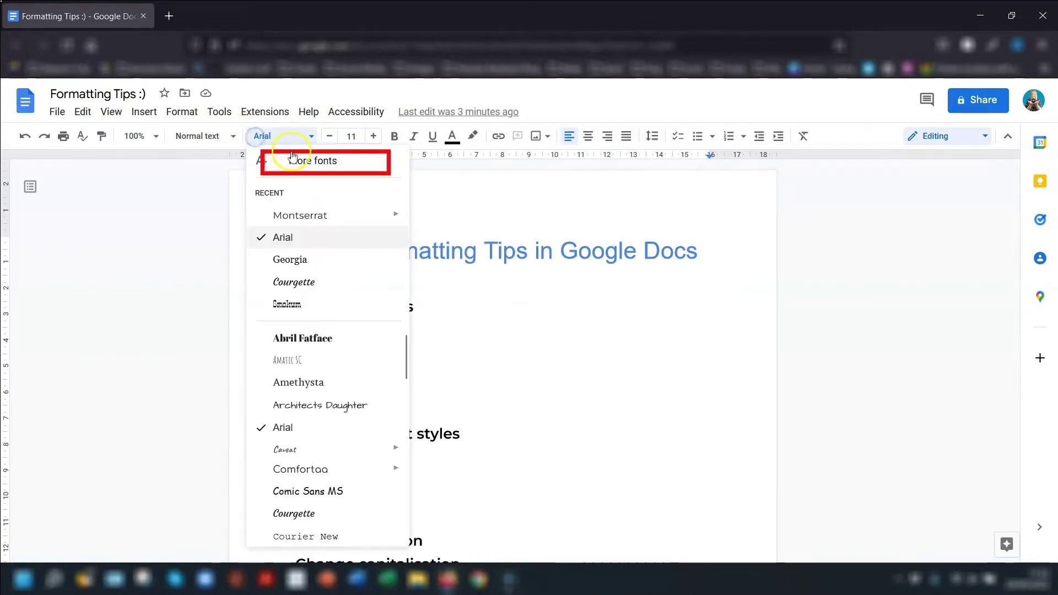
pyautogui.click(306, 163)
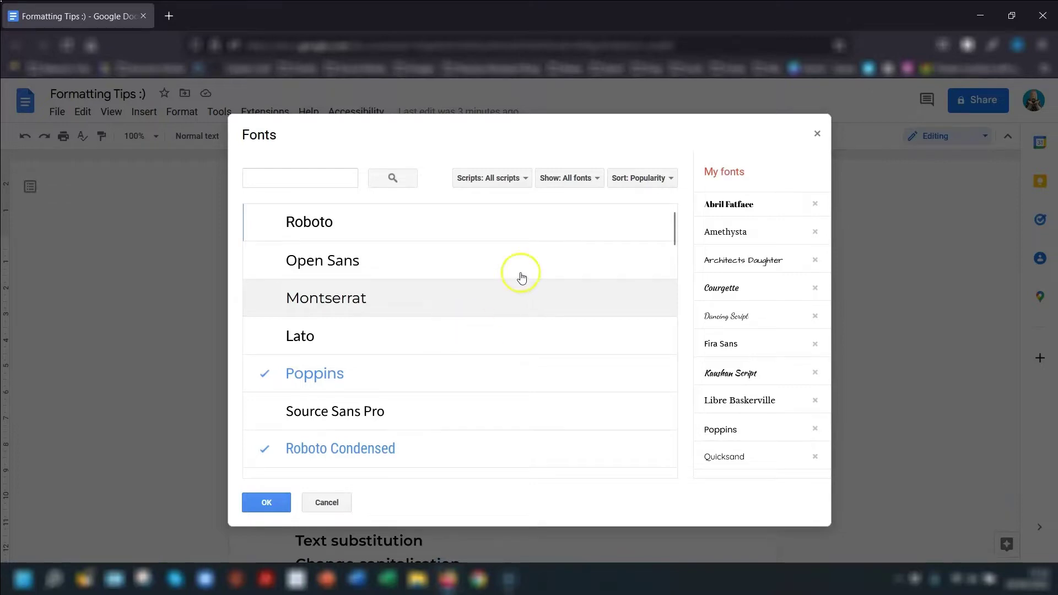
pyautogui.click(522, 178)
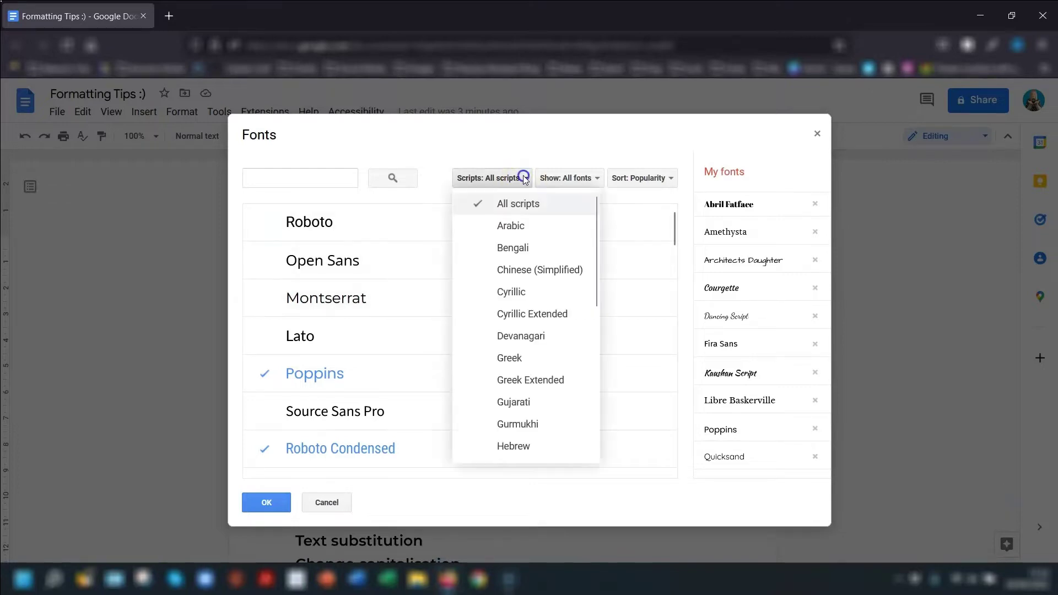
pyautogui.click(595, 179)
pyautogui.click(661, 178)
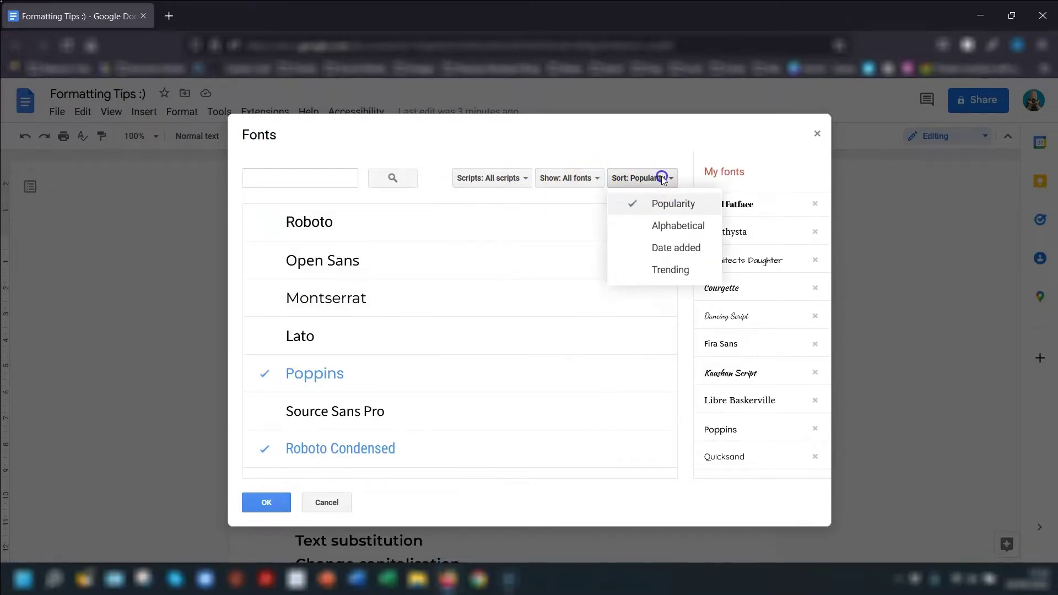
# Add Roboto, then remove Roboto and Roboto Condensed from My fonts and confirm with OK
pyautogui.click(311, 221)
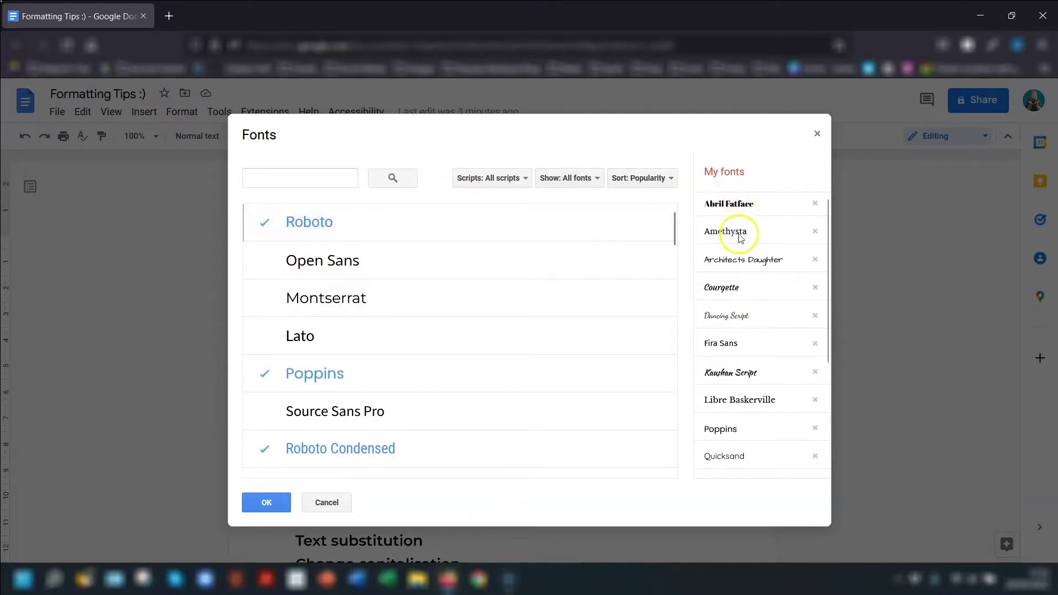
pyautogui.scroll(-3, 746, 279)
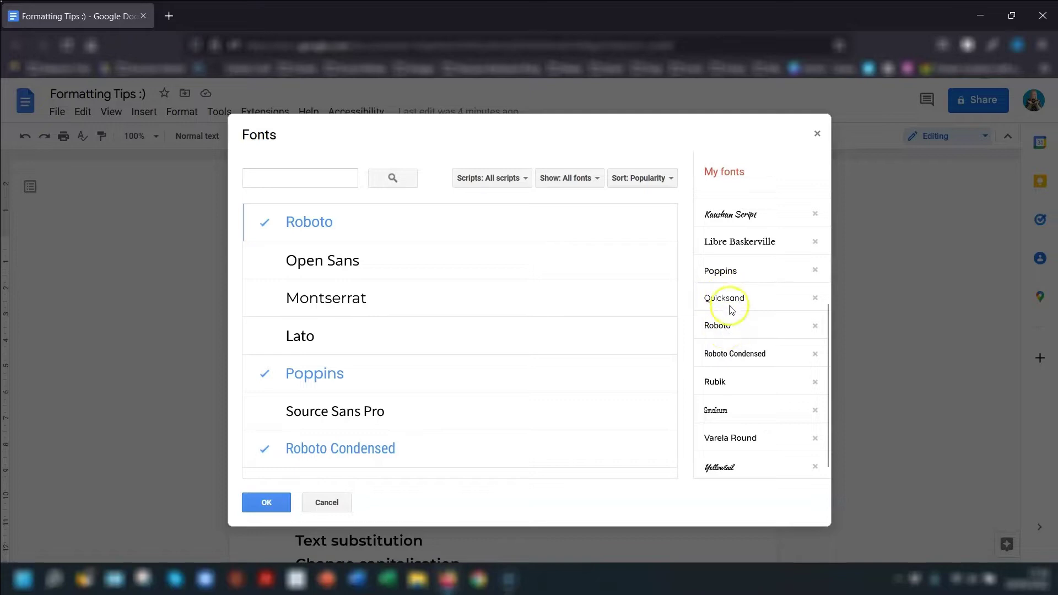
pyautogui.scroll(-1, 761, 369)
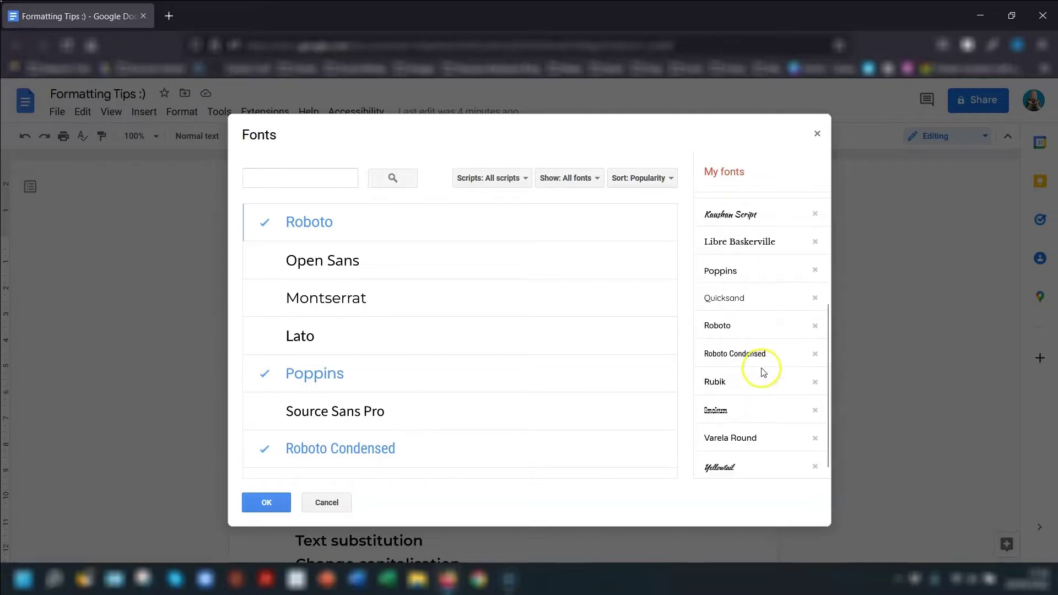
pyautogui.click(818, 326)
pyautogui.scroll(-2, 353, 279)
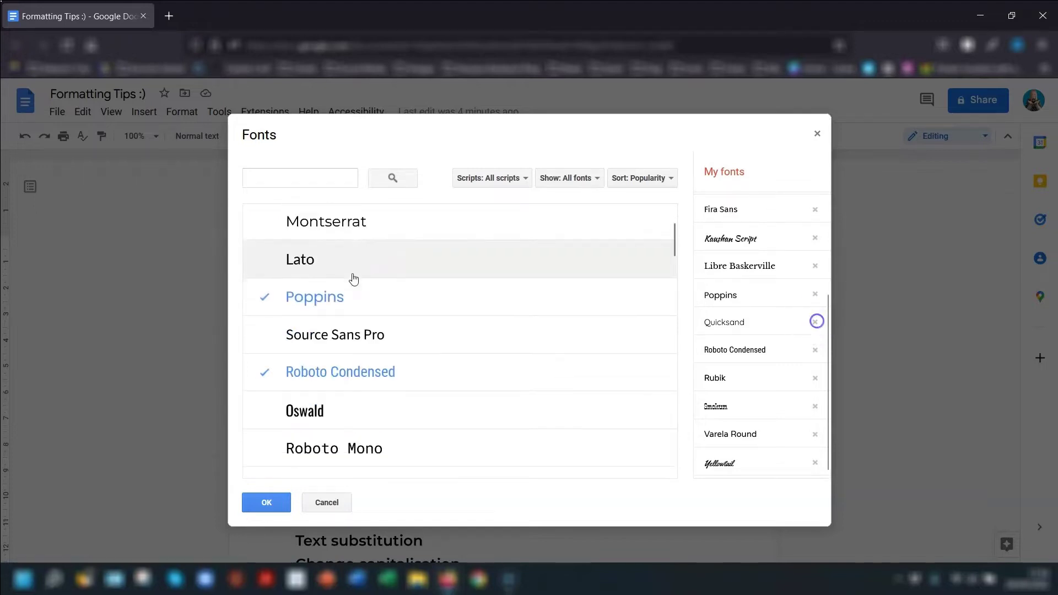
pyautogui.click(264, 371)
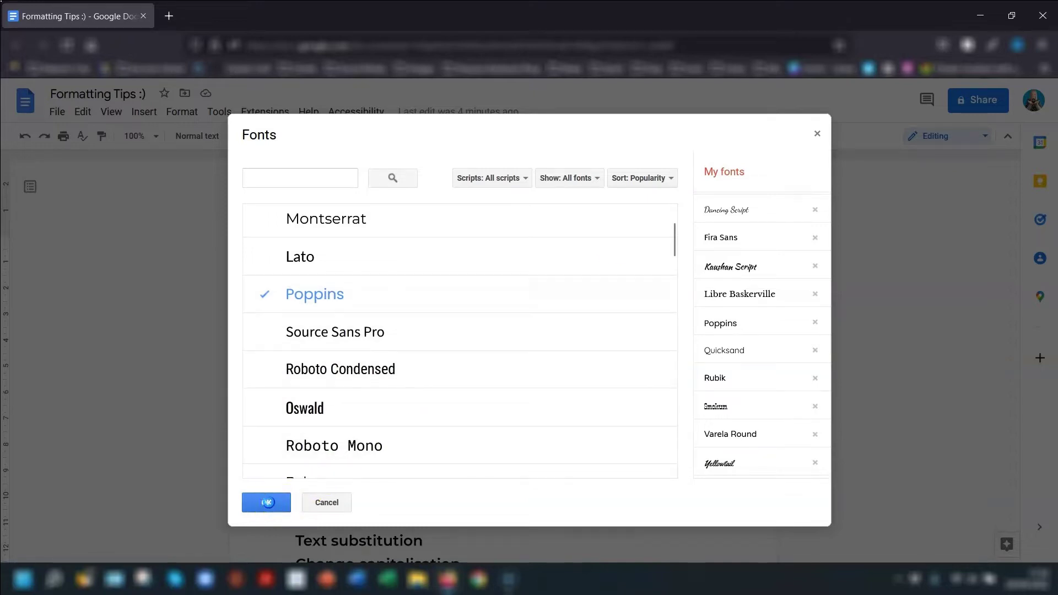
pyautogui.click(268, 503)
pyautogui.click(296, 138)
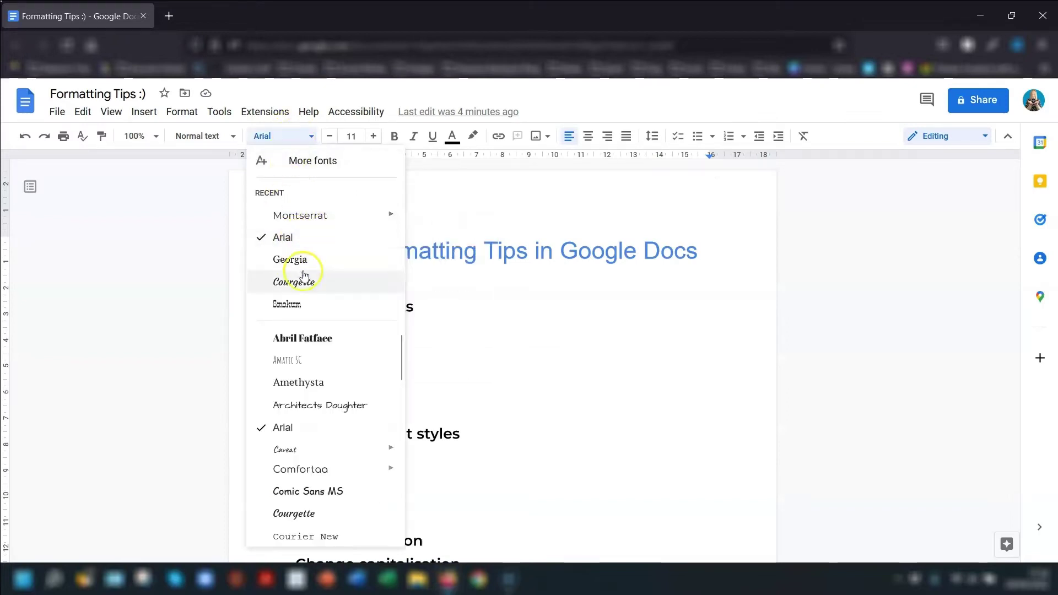
# Dismiss the font list and go to Extensions > Add-ons > Get add-ons
pyautogui.click(147, 342)
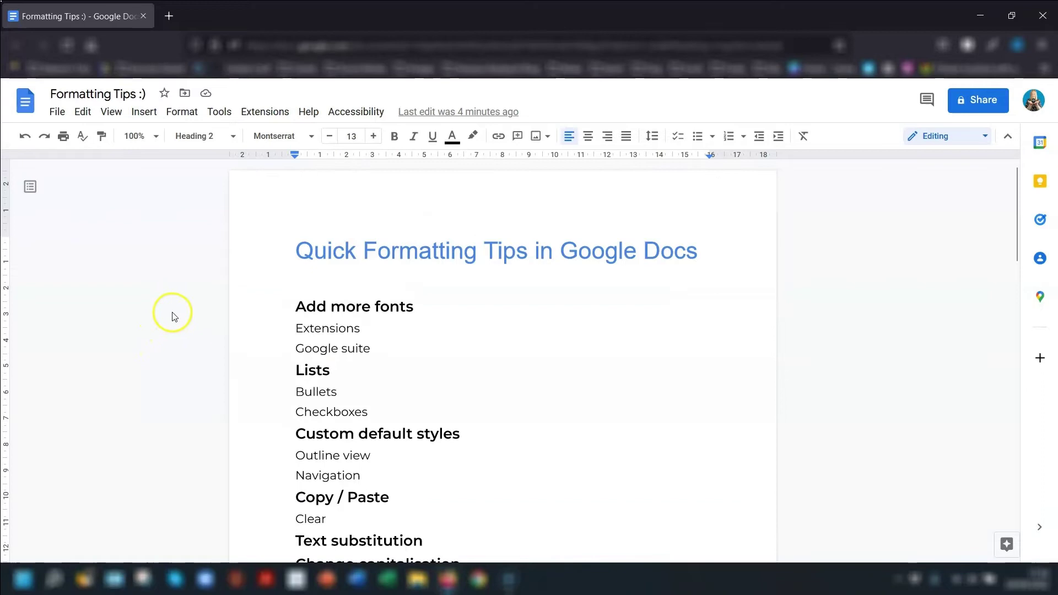
pyautogui.click(273, 111)
pyautogui.moveTo(291, 141)
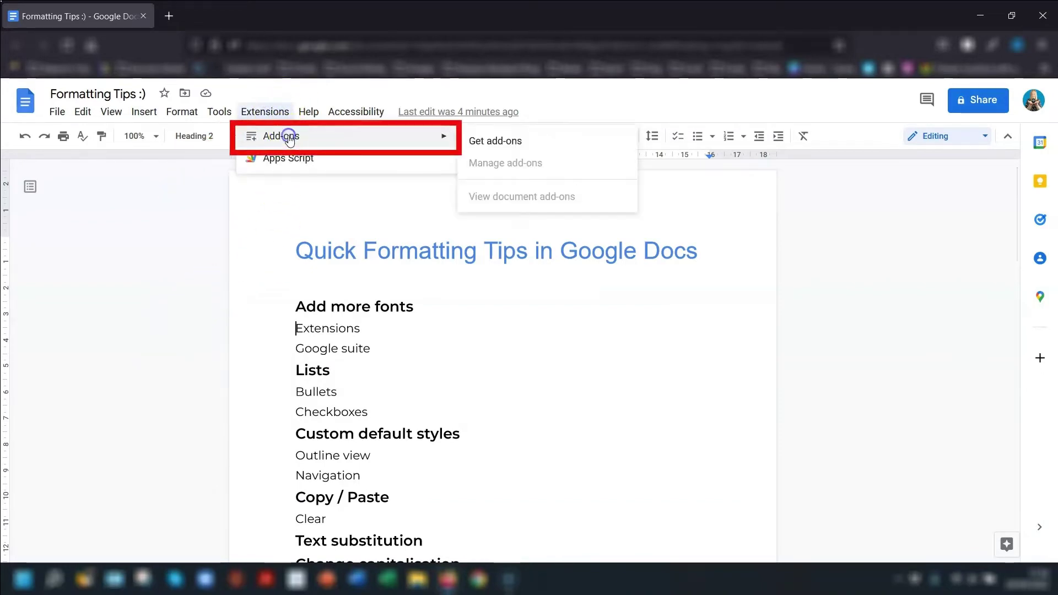
pyautogui.click(504, 140)
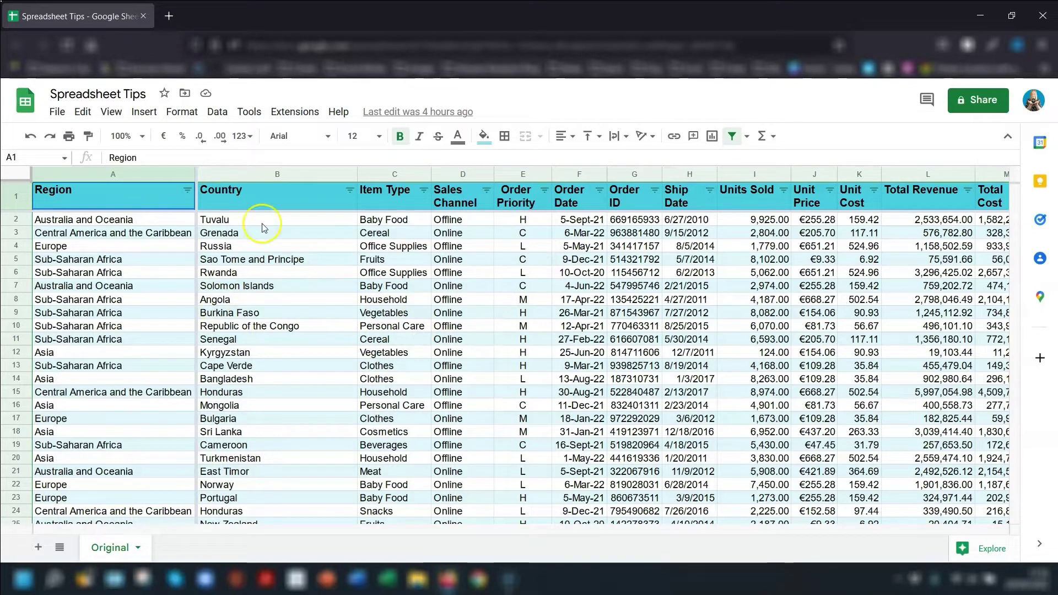
# Scroll the Sheets font list to check the custom fonts, then return to the Bullets line in Docs
pyautogui.click(309, 136)
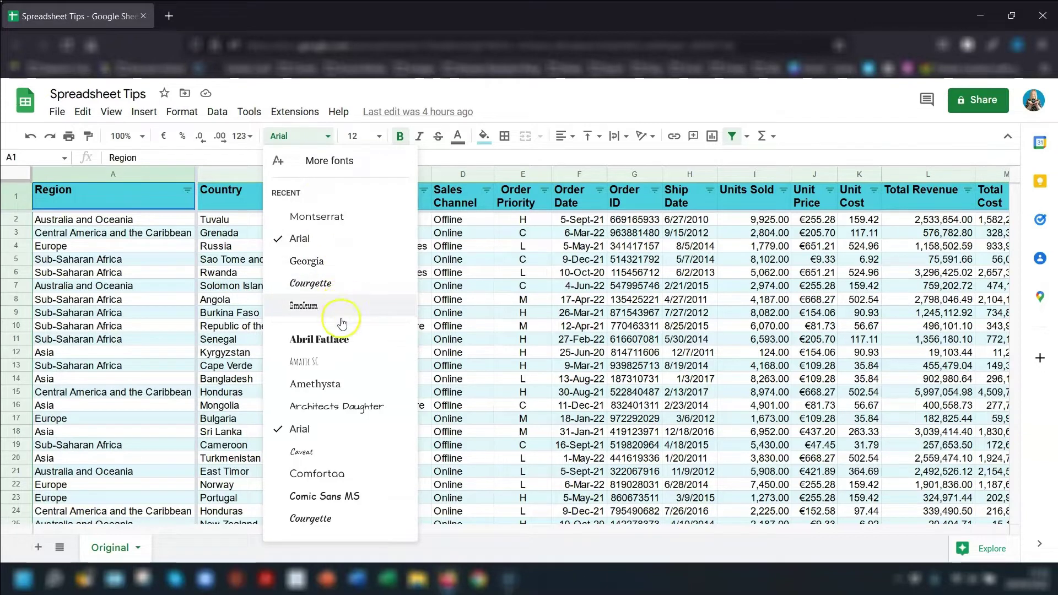
pyautogui.scroll(-6, 339, 331)
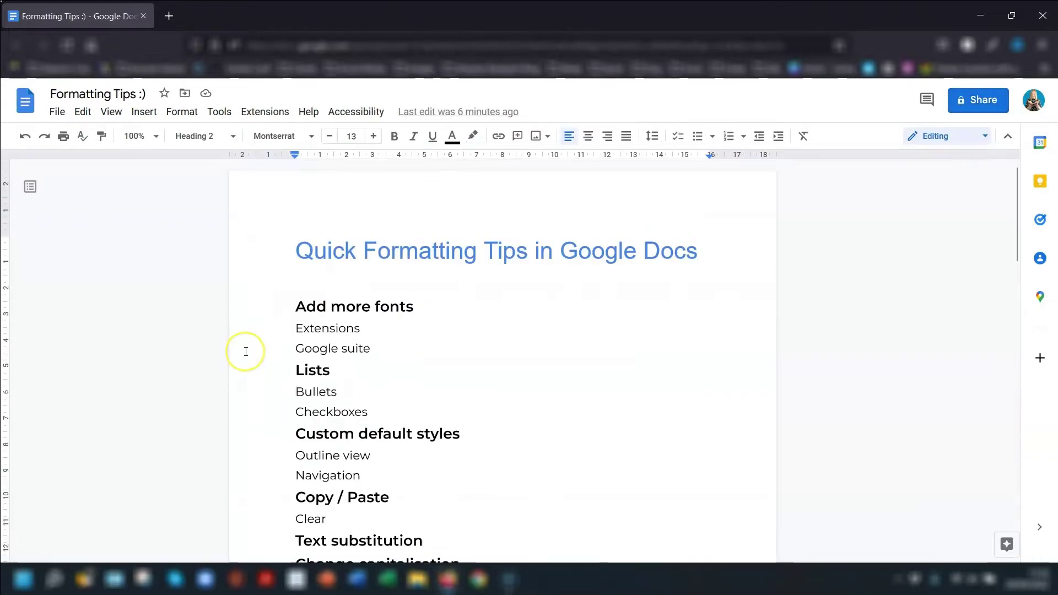
pyautogui.press('Down')
pyautogui.press('Down')
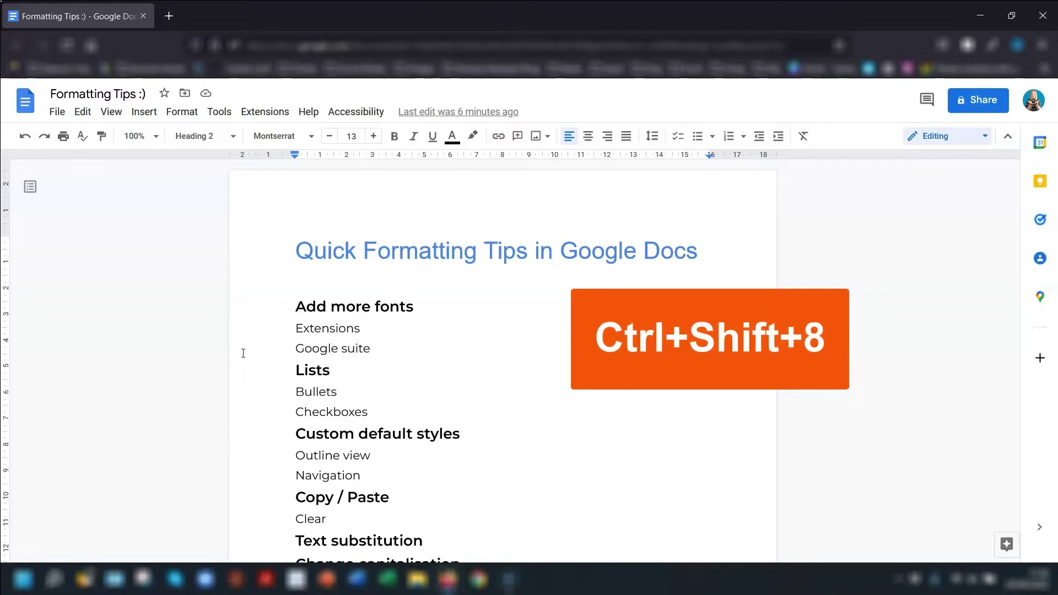
# Try Ctrl+Shift+8 and the star bullet preset, undo them, then bullet 'Bullets' with an asterisk
pyautogui.hotkey('ctrl', 'shift', '8')
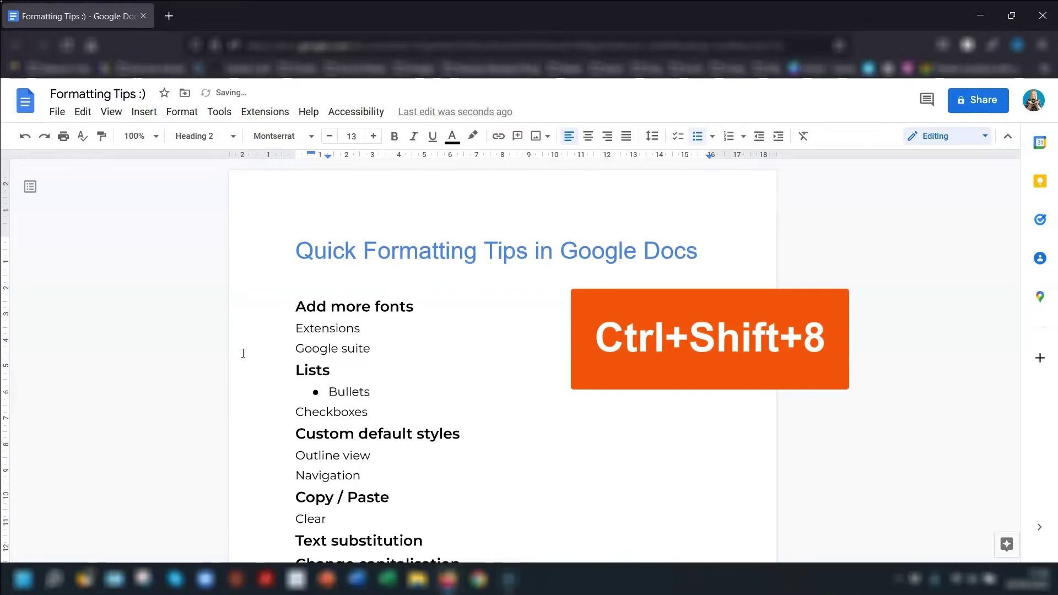
pyautogui.hotkey('ctrl', 'shift', '8')
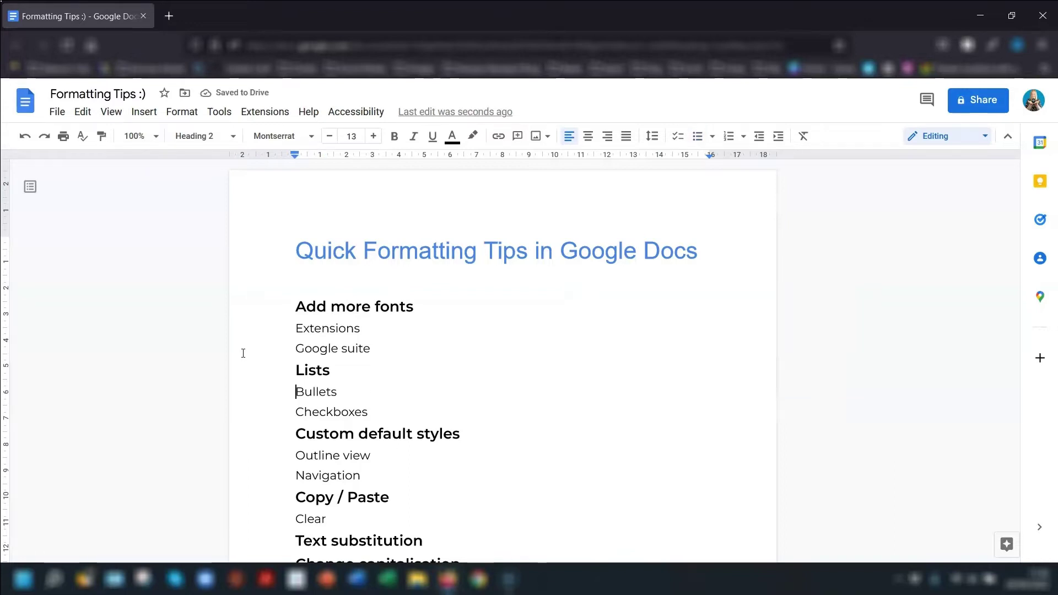
pyautogui.click(709, 140)
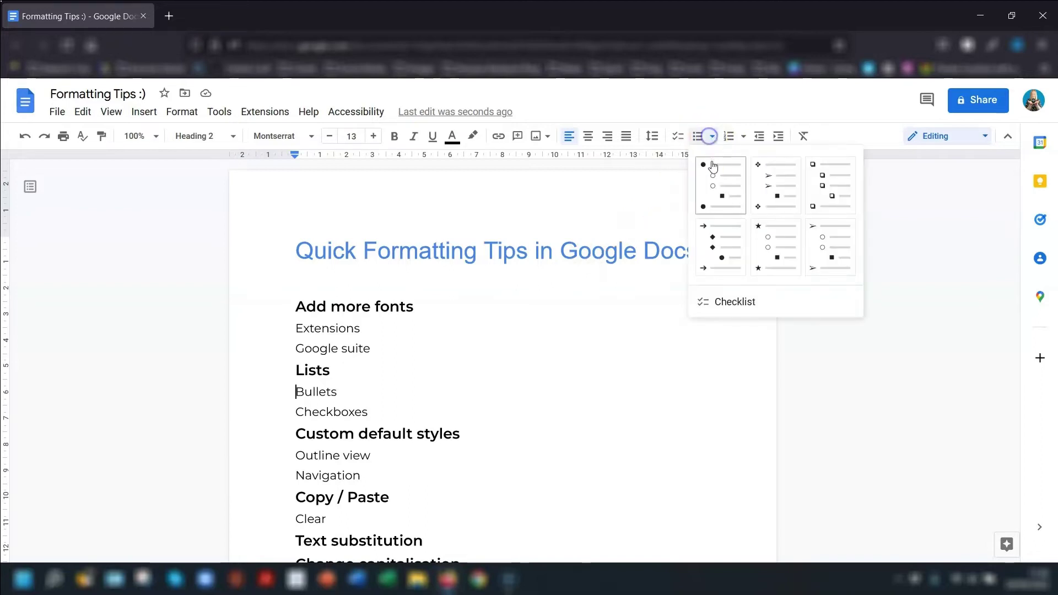
pyautogui.click(771, 248)
pyautogui.hotkey('ctrl', 'z')
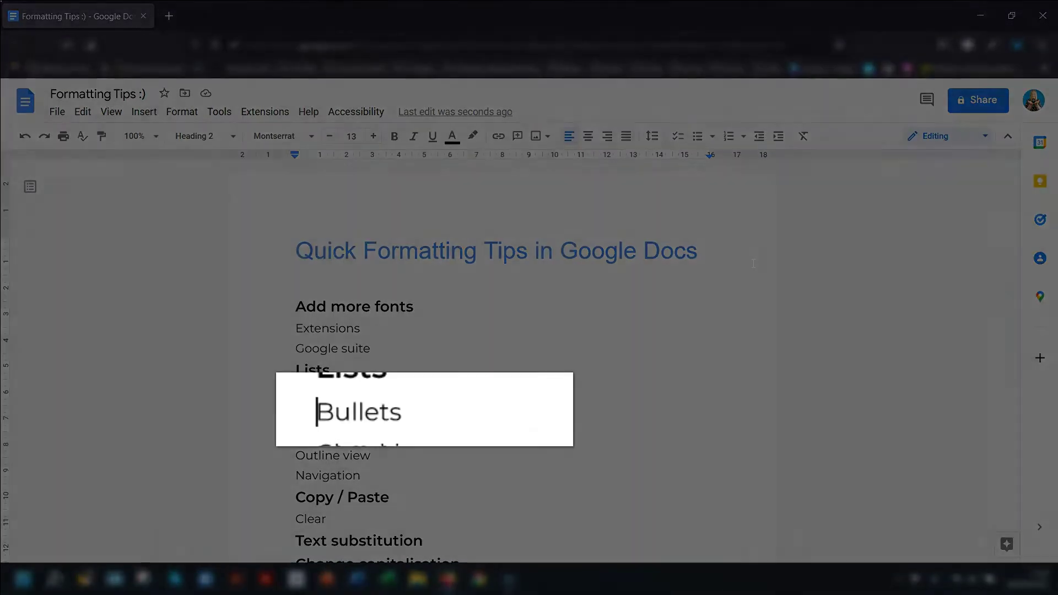
pyautogui.write('*')
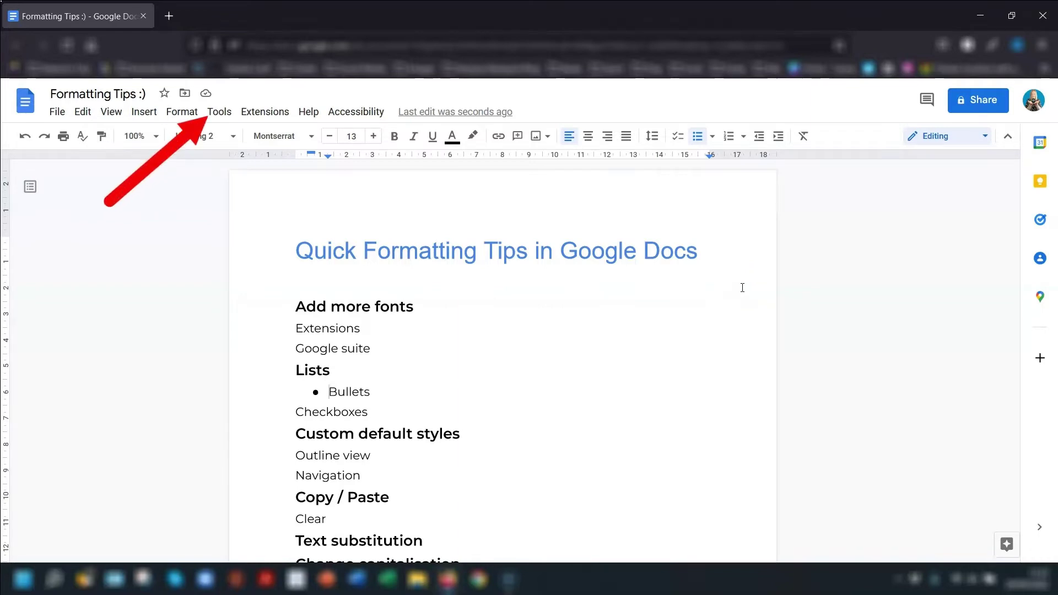
# Turn off 'Automatically detect lists' in Tools > Preferences
pyautogui.click(219, 112)
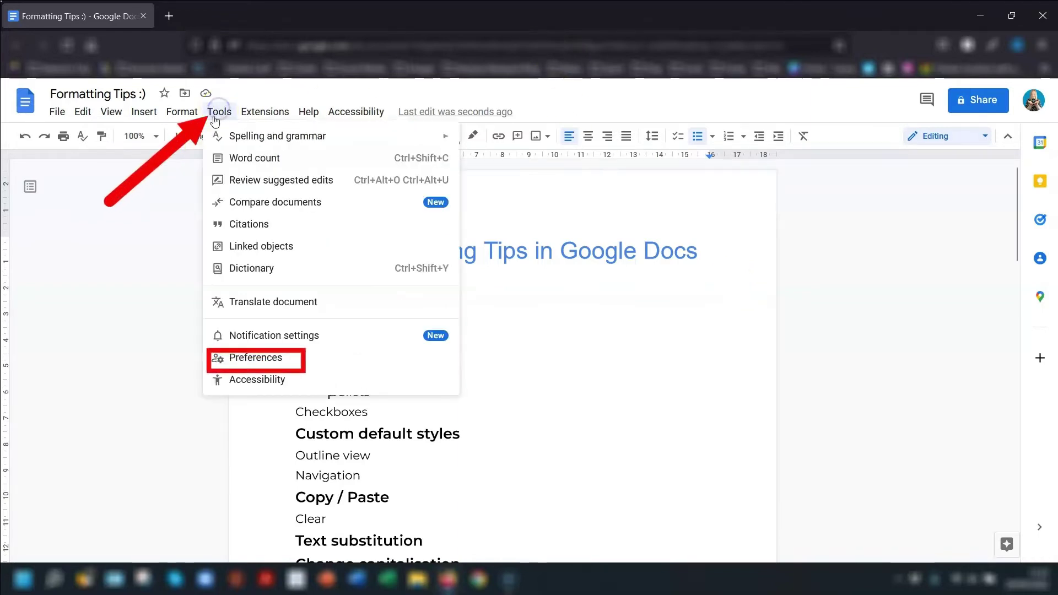
pyautogui.click(265, 358)
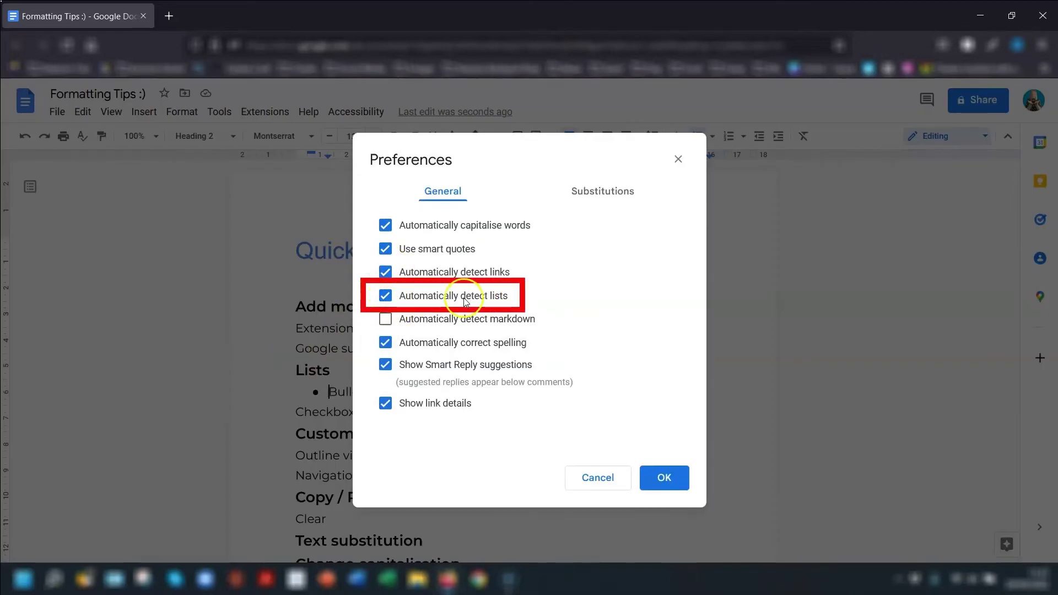
pyautogui.click(398, 301)
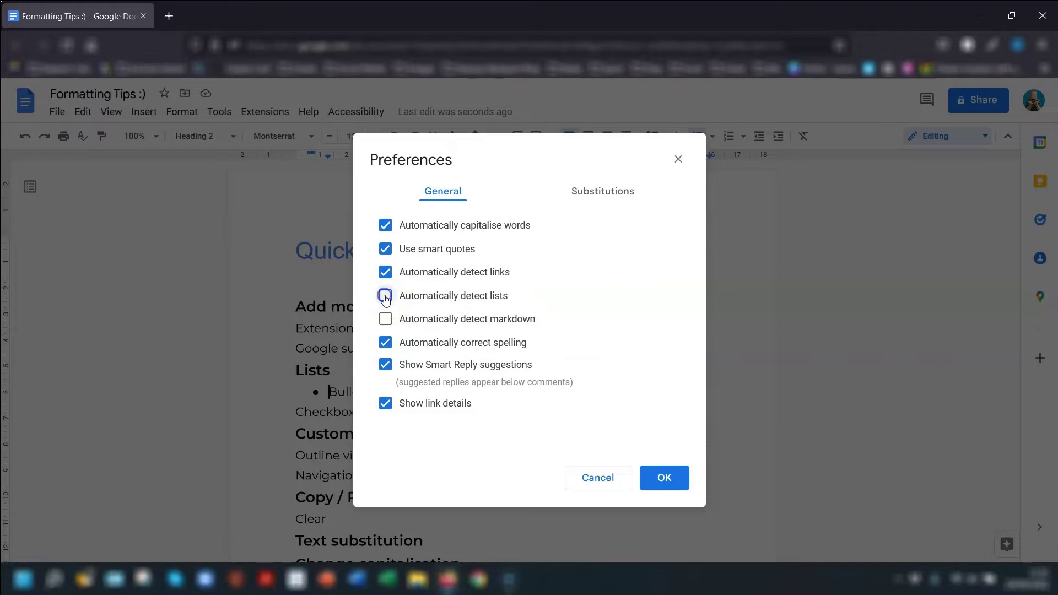
pyautogui.click(665, 478)
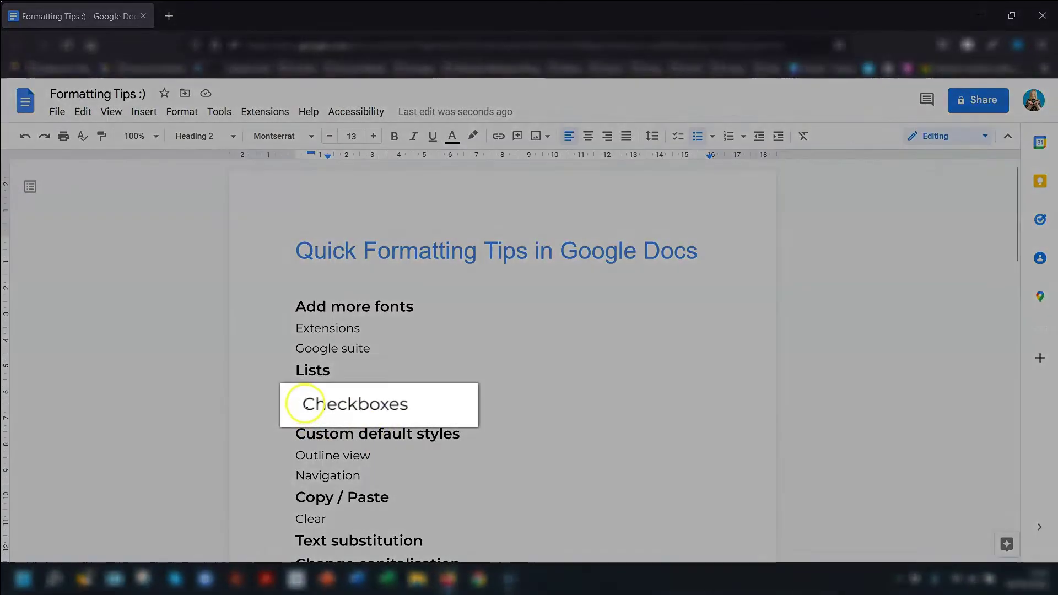
# Type an asterisk before Checkboxes to confirm it stays plain, then delete it
pyautogui.click(305, 404)
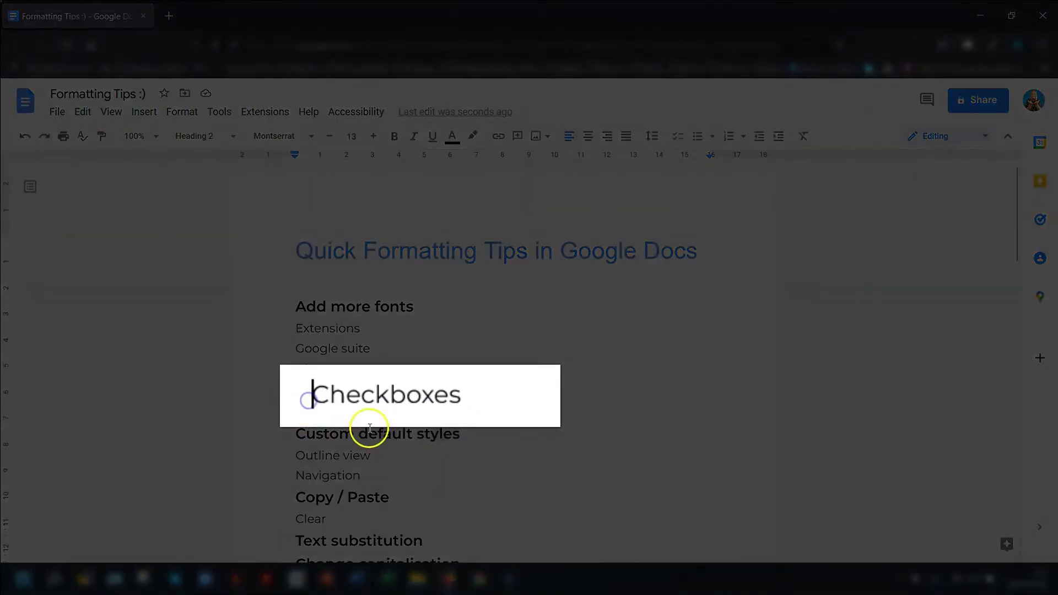
pyautogui.write('*')
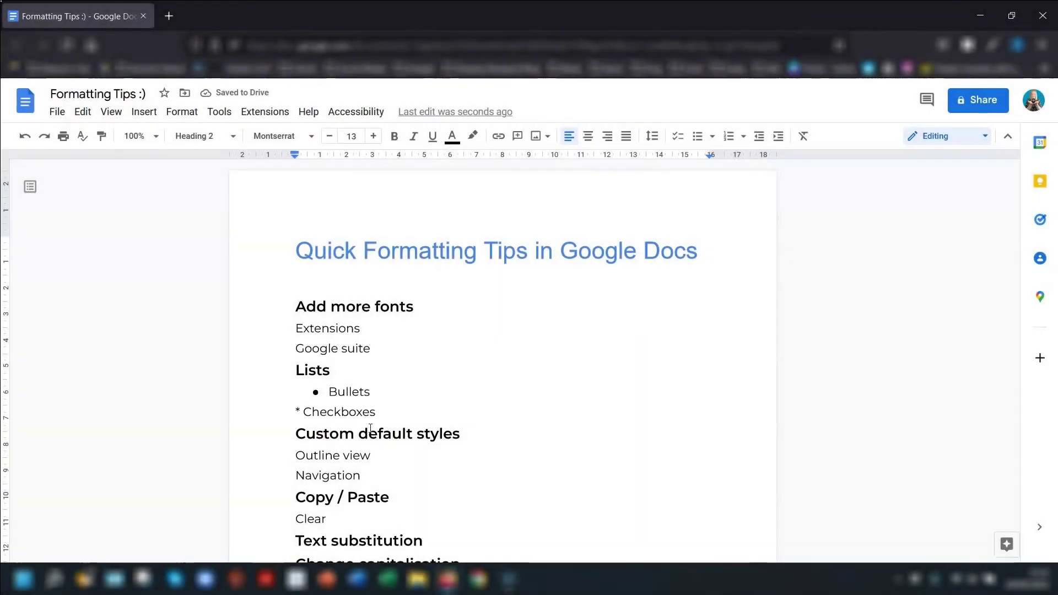
pyautogui.press('BackSpace')
pyautogui.press('BackSpace')
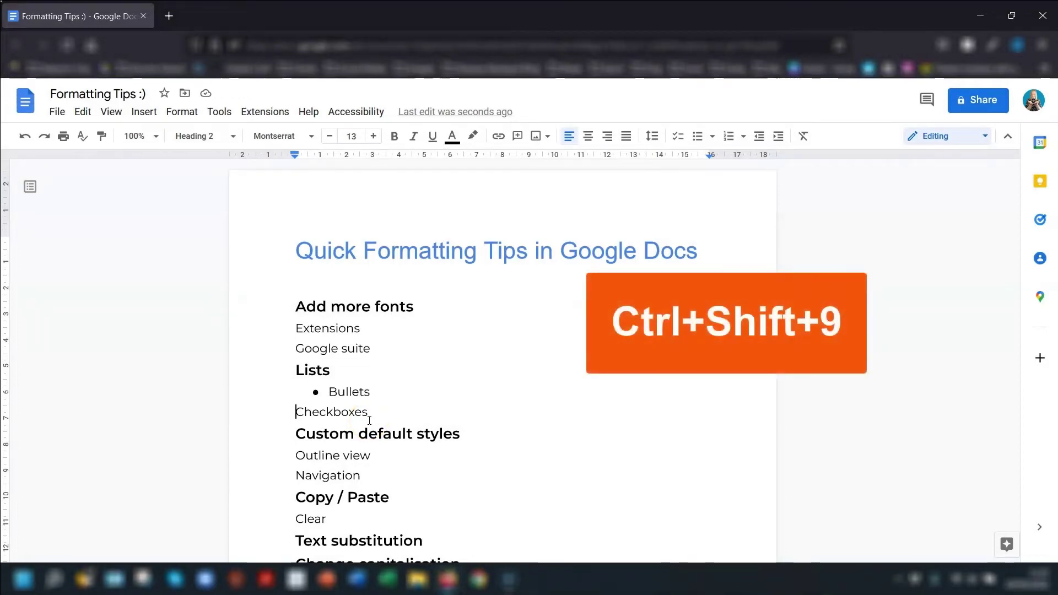
# Toggle Checkboxes into a checklist and back, using Ctrl+Shift+9 and then the Checklist button
pyautogui.hotkey('ctrl', 'shift', '9')
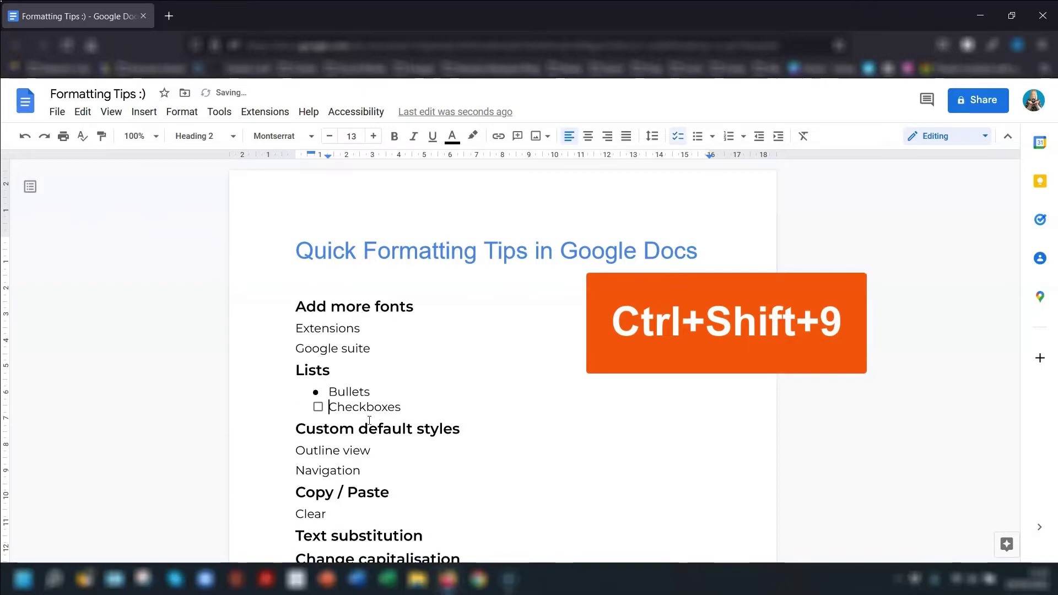
pyautogui.hotkey('ctrl', 'shift', '9')
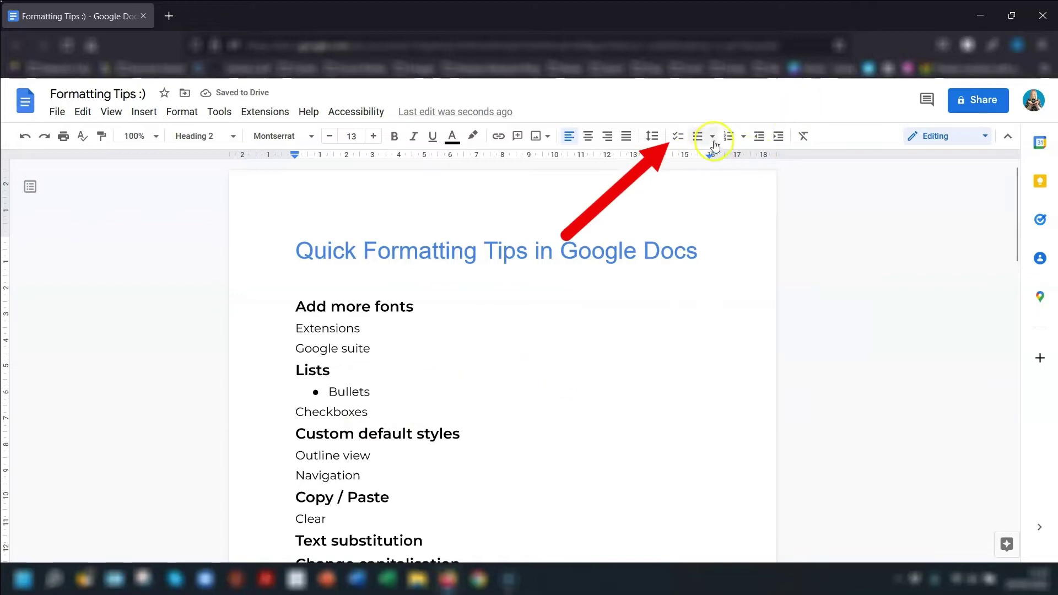
pyautogui.click(676, 138)
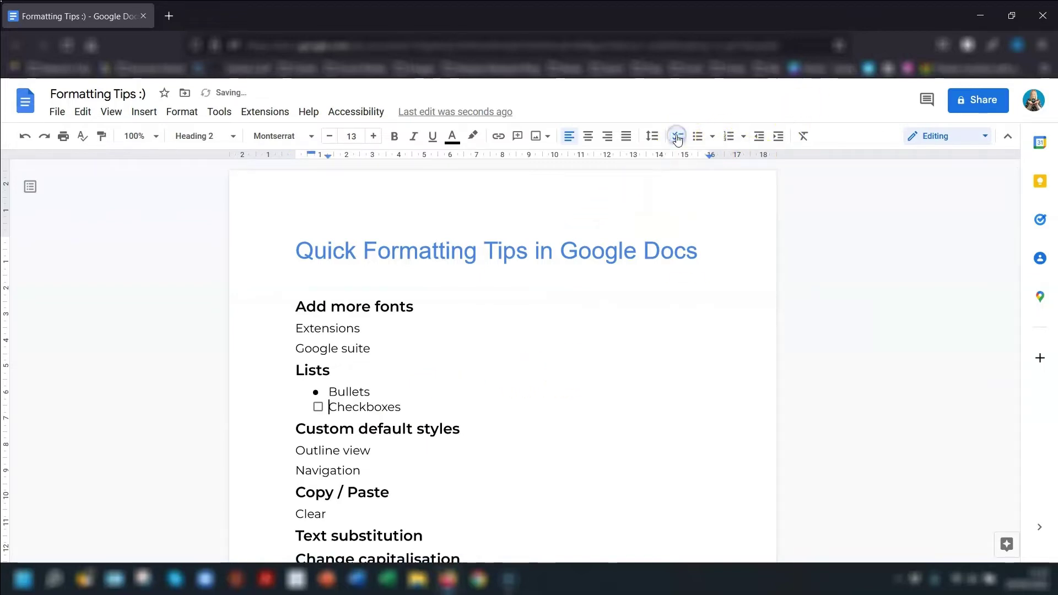
pyautogui.click(676, 137)
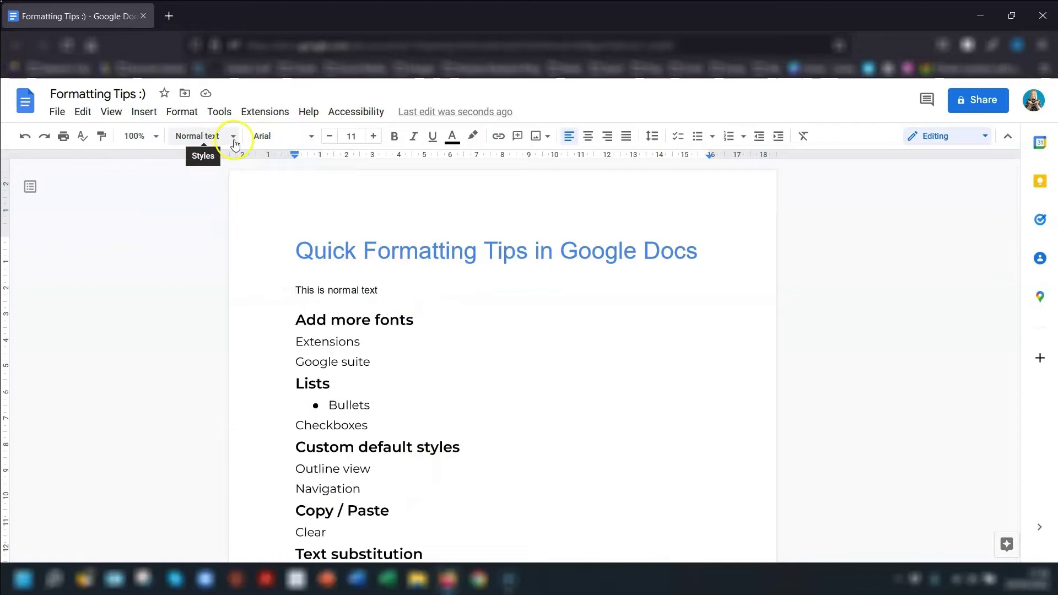
# Set the word 'This' to Georgia 10 and update 'Normal text' to match it
pyautogui.click(291, 284)
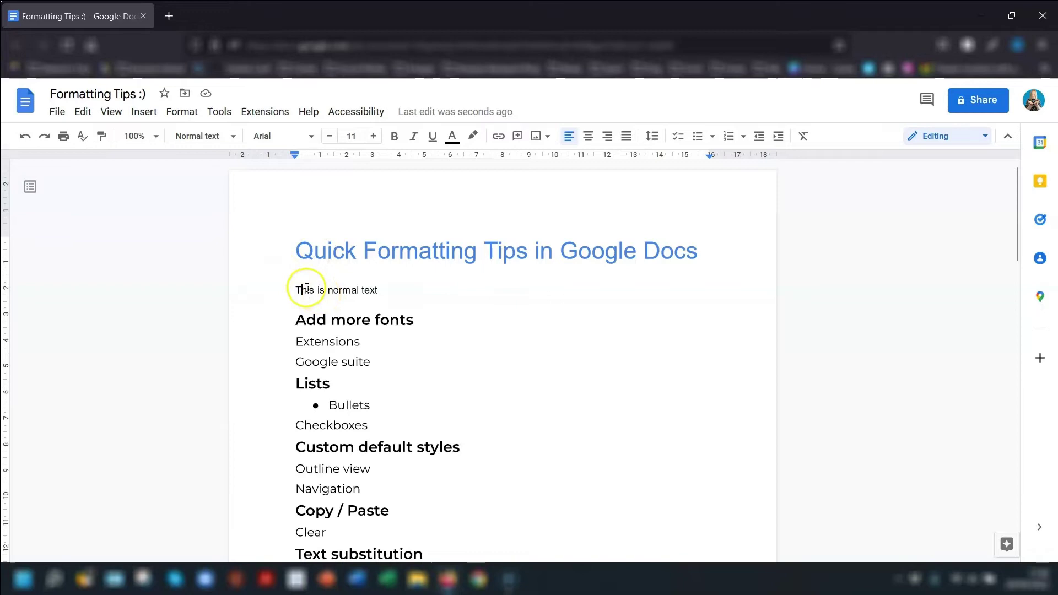
pyautogui.click(308, 288)
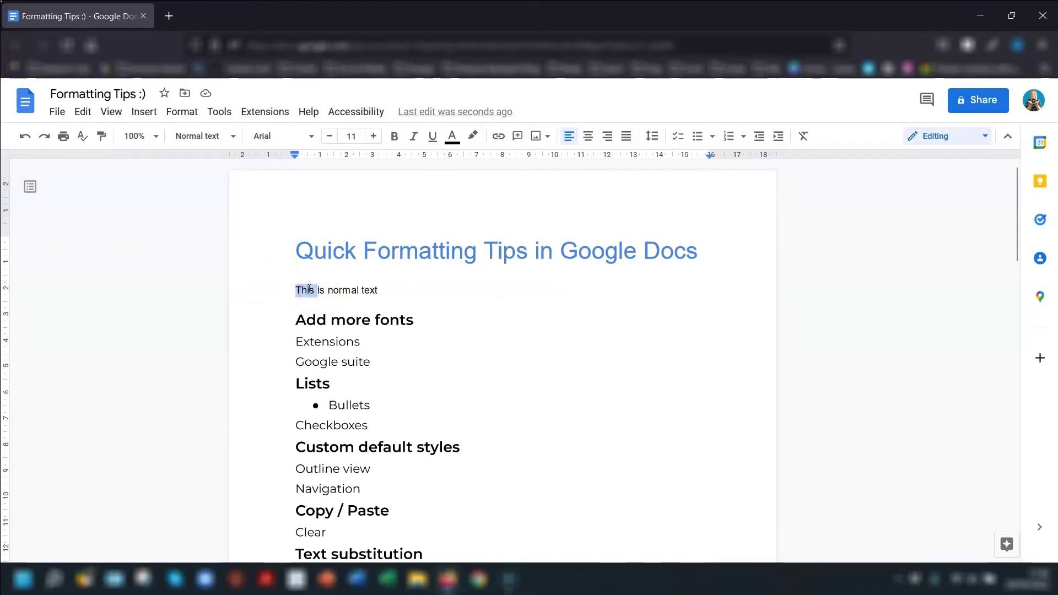
pyautogui.click(287, 136)
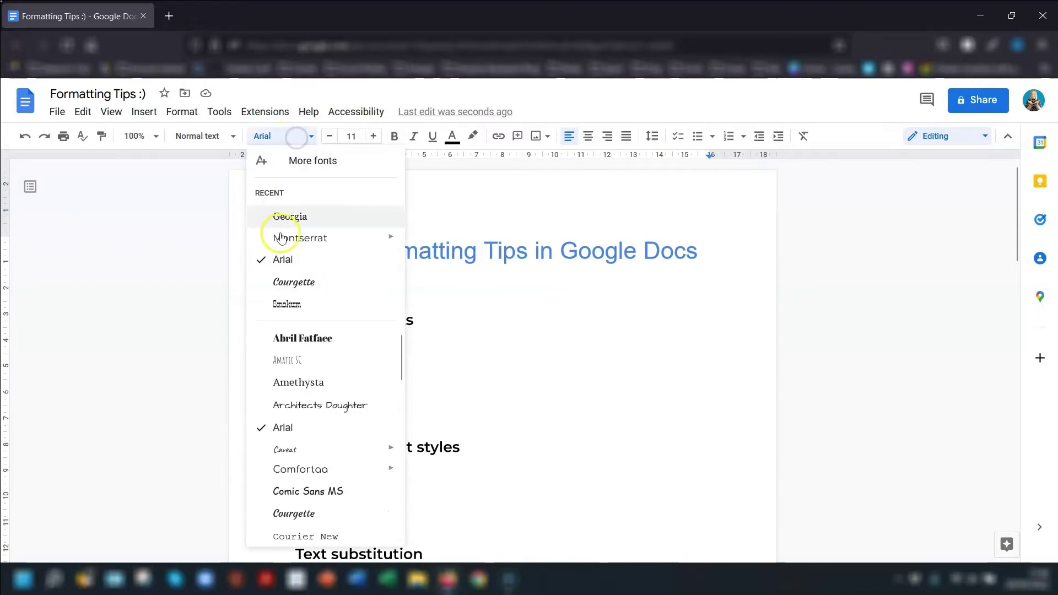
pyautogui.click(280, 215)
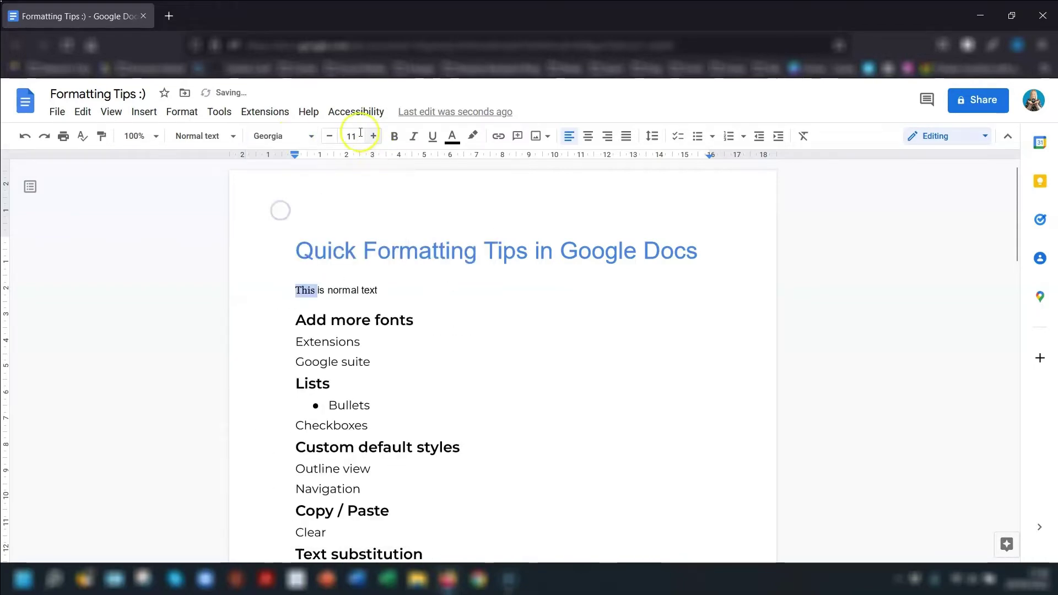
pyautogui.click(330, 137)
pyautogui.click(214, 136)
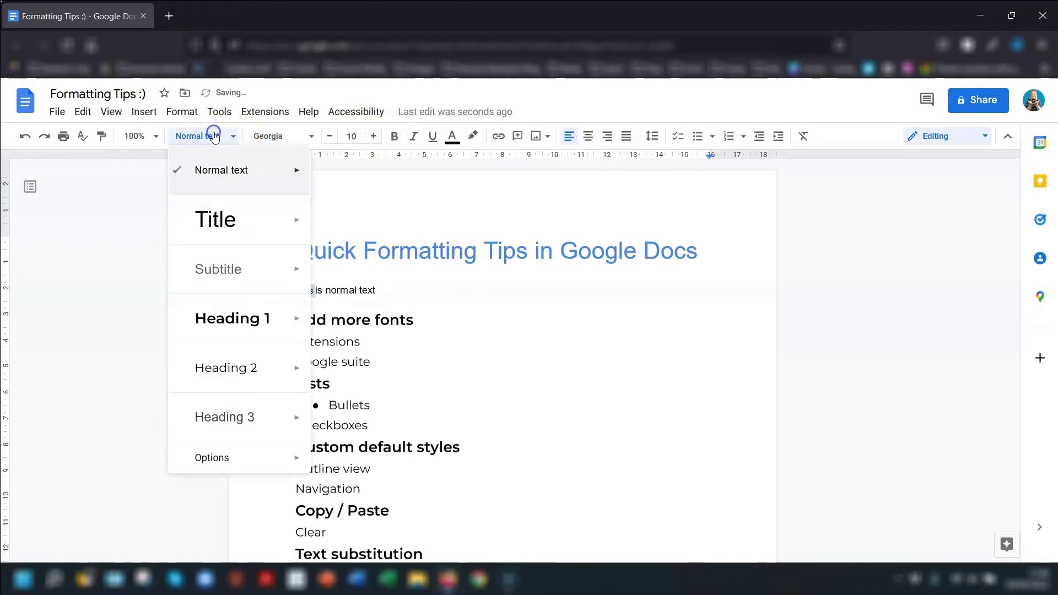
pyautogui.moveTo(225, 175)
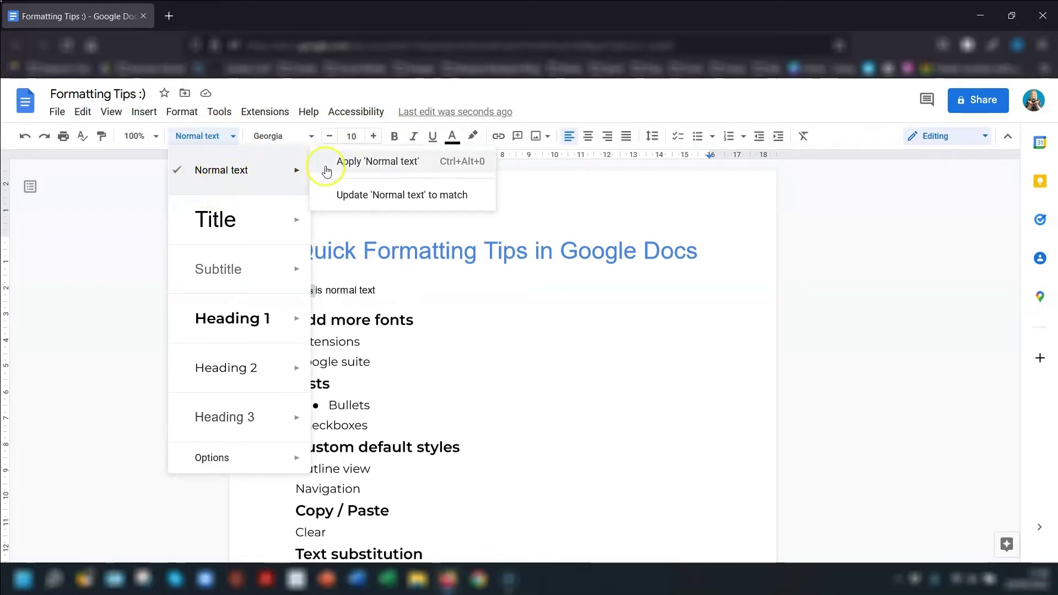
pyautogui.click(402, 196)
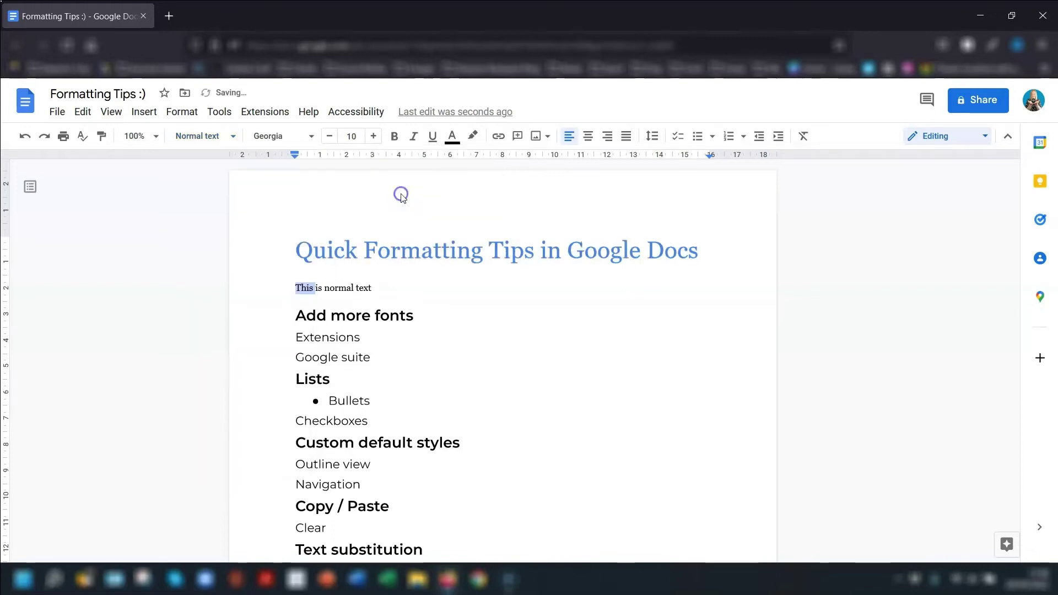
pyautogui.click(378, 287)
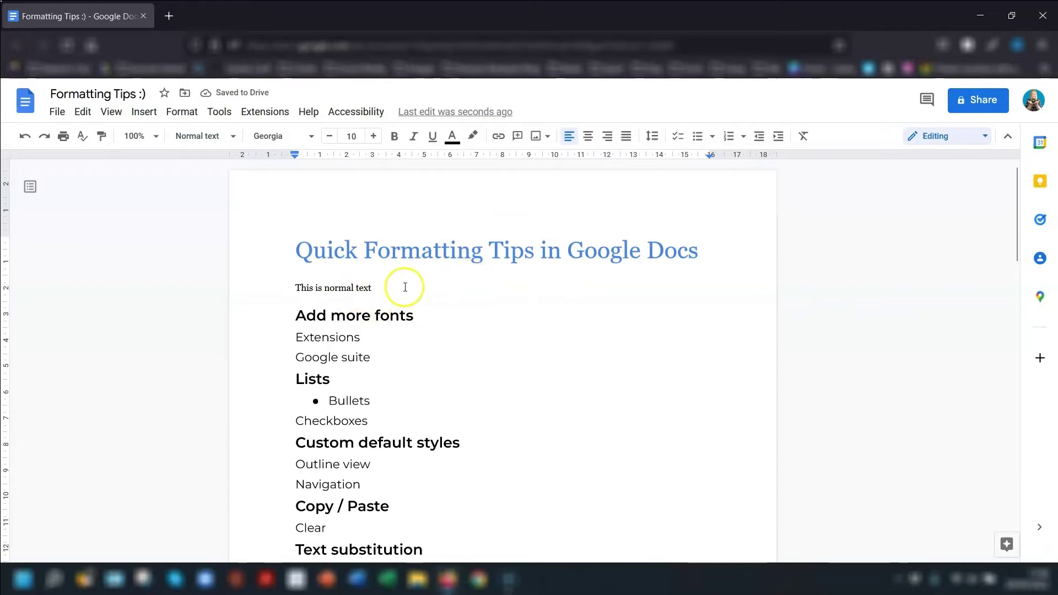
# Select 'This is also normal text' and 'So is this :)' to check their styling
pyautogui.scroll(-5, 427, 281)
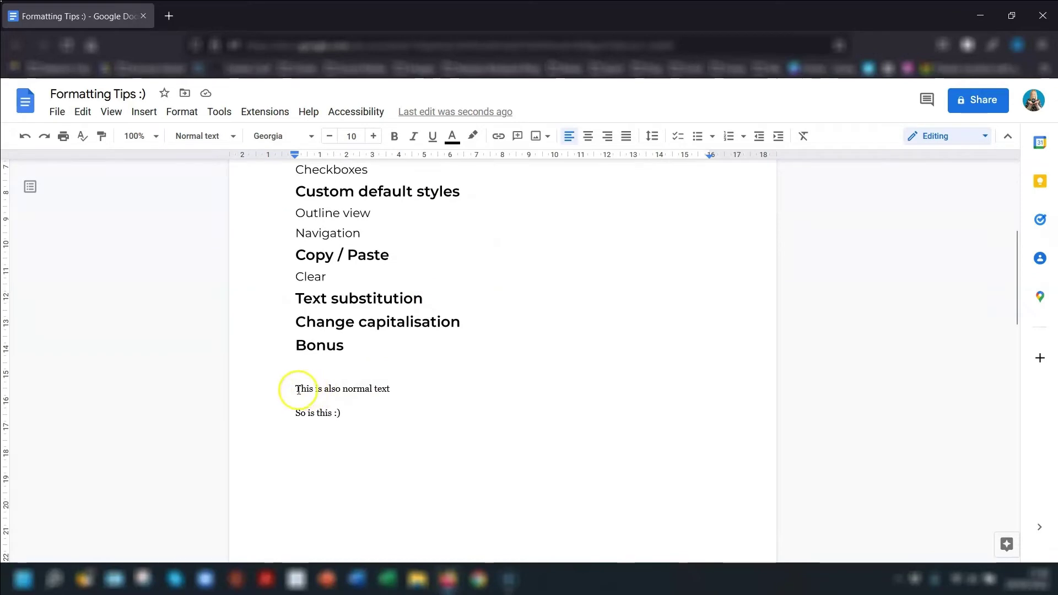
pyautogui.moveTo(294, 388); pyautogui.dragTo(391, 389)
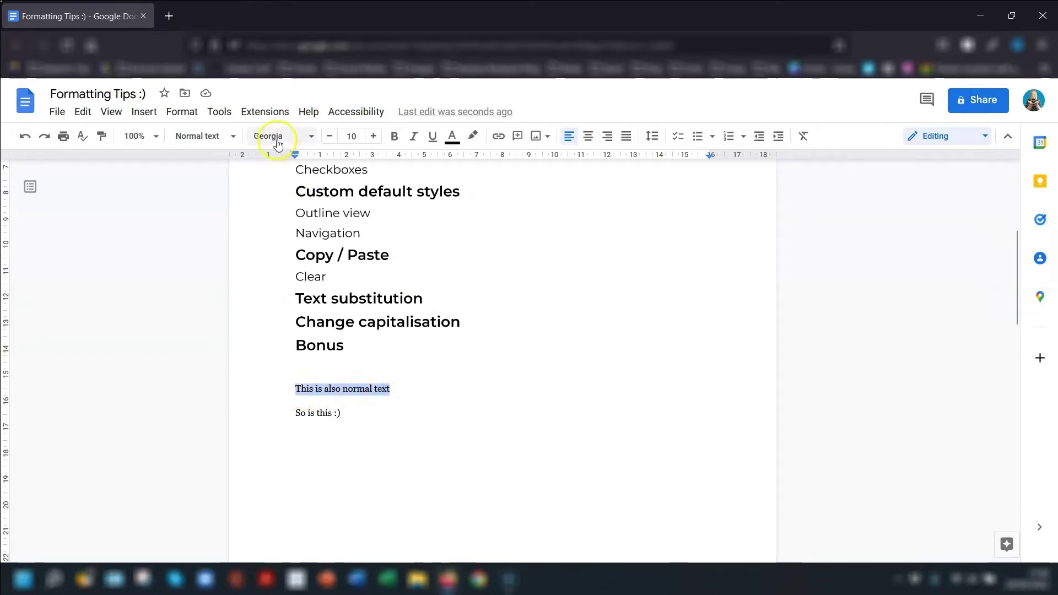
pyautogui.moveTo(294, 413); pyautogui.dragTo(338, 412)
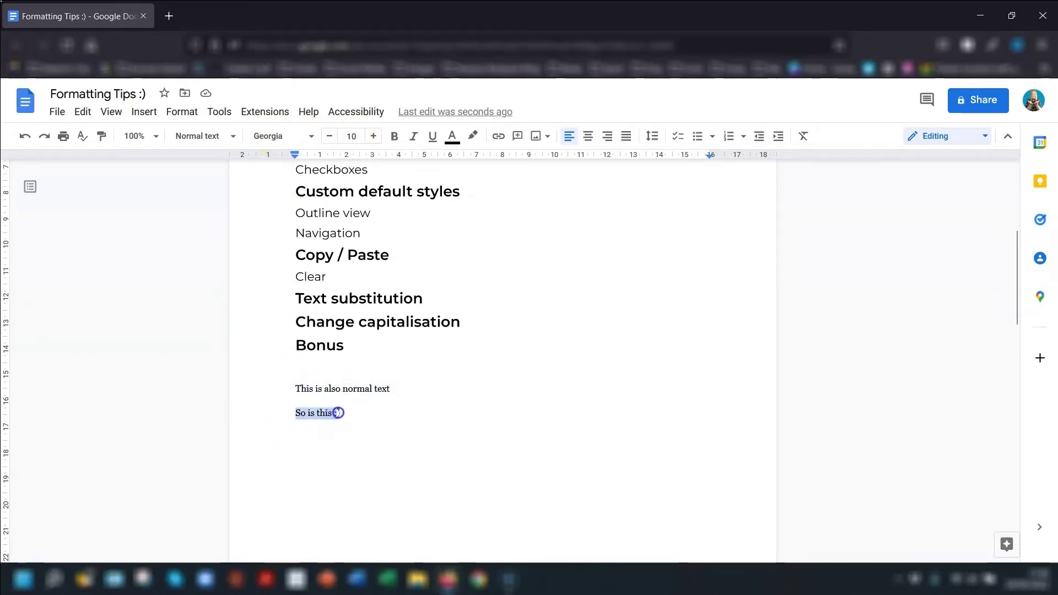
pyautogui.click(345, 413)
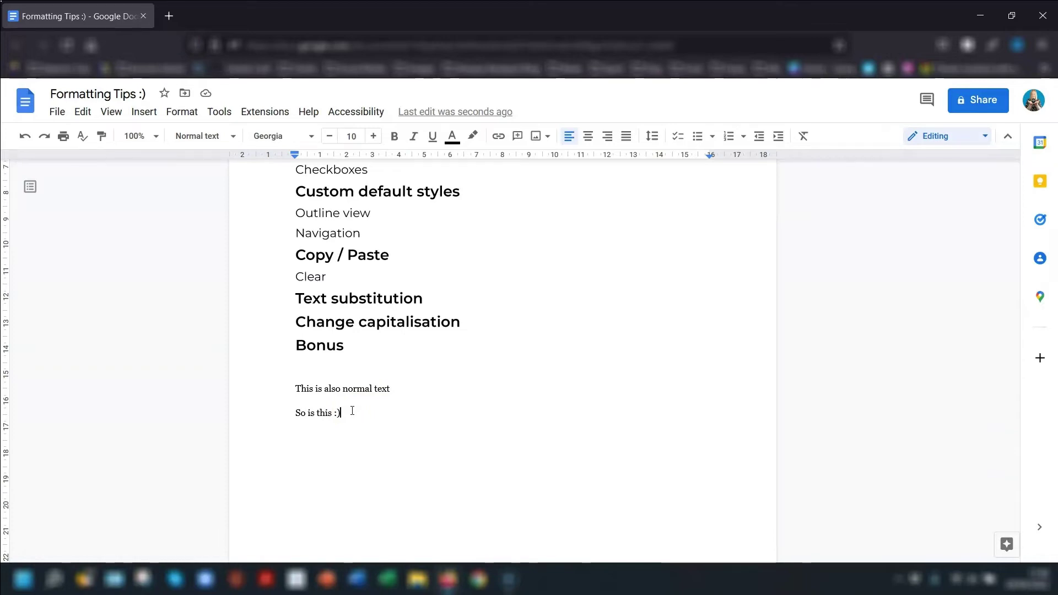
# Choose Options > Save as my default styles from the paragraph styles list
pyautogui.click(230, 135)
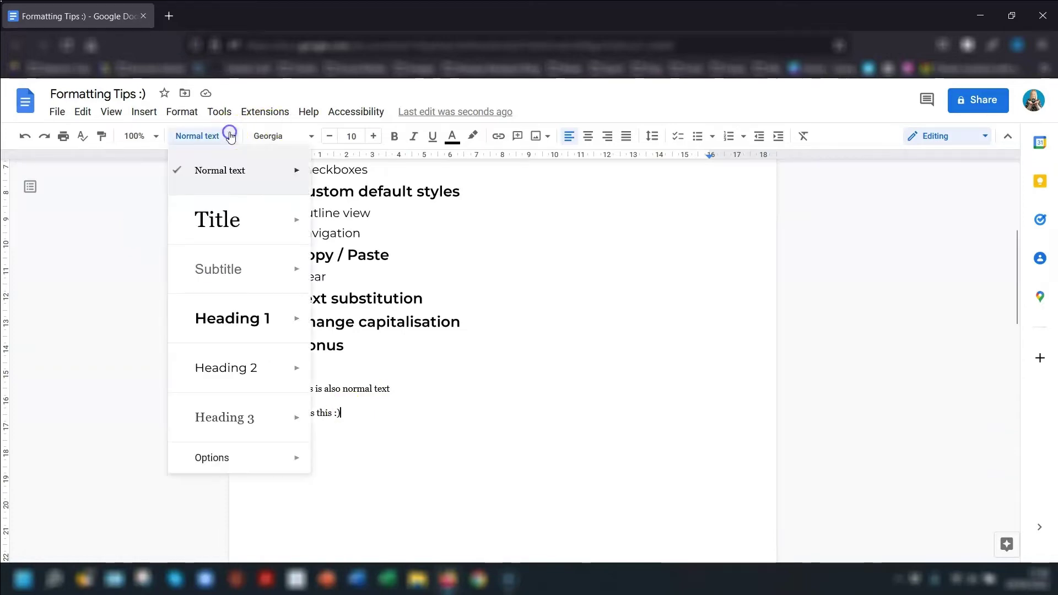
pyautogui.click(215, 459)
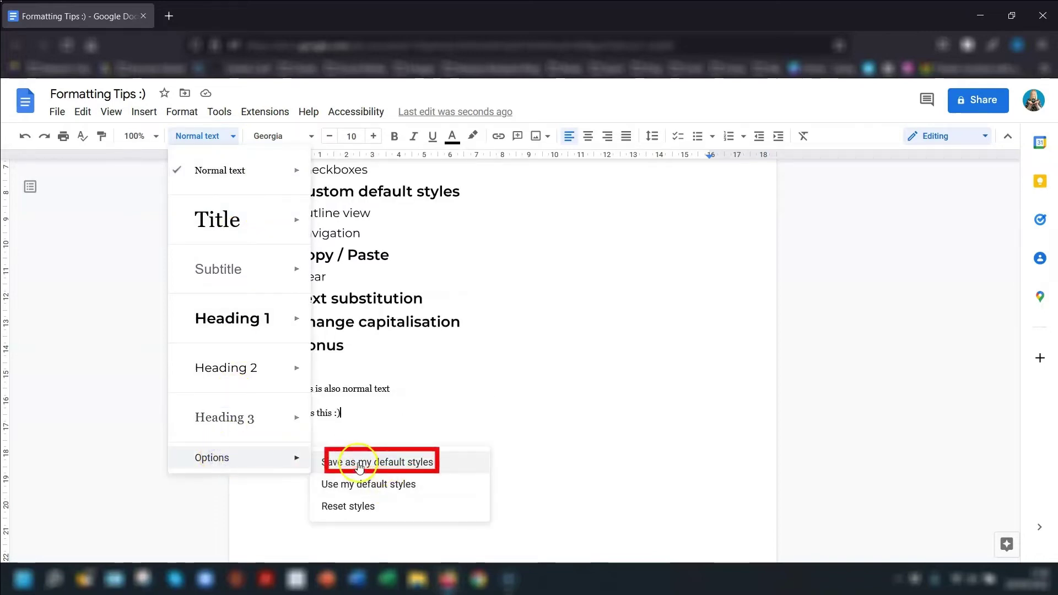
pyautogui.click(404, 465)
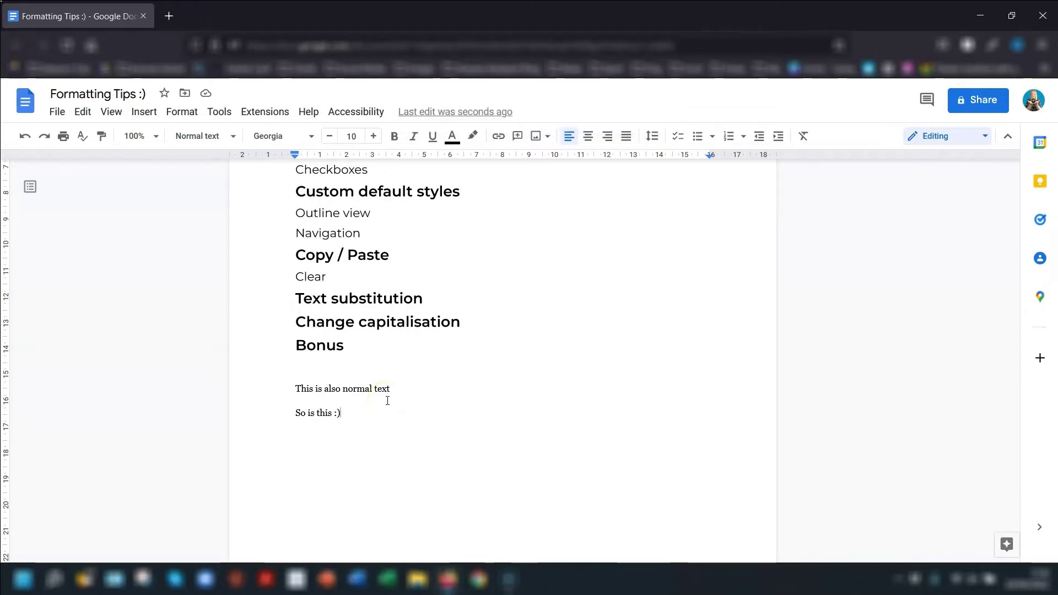
pyautogui.click(230, 137)
pyautogui.moveTo(228, 239)
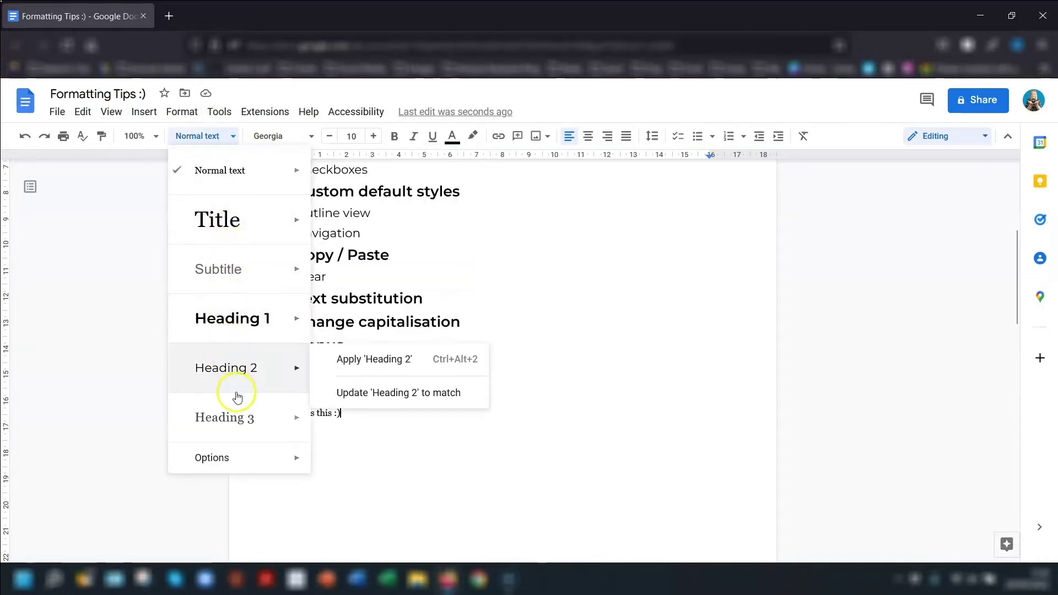
pyautogui.click(499, 366)
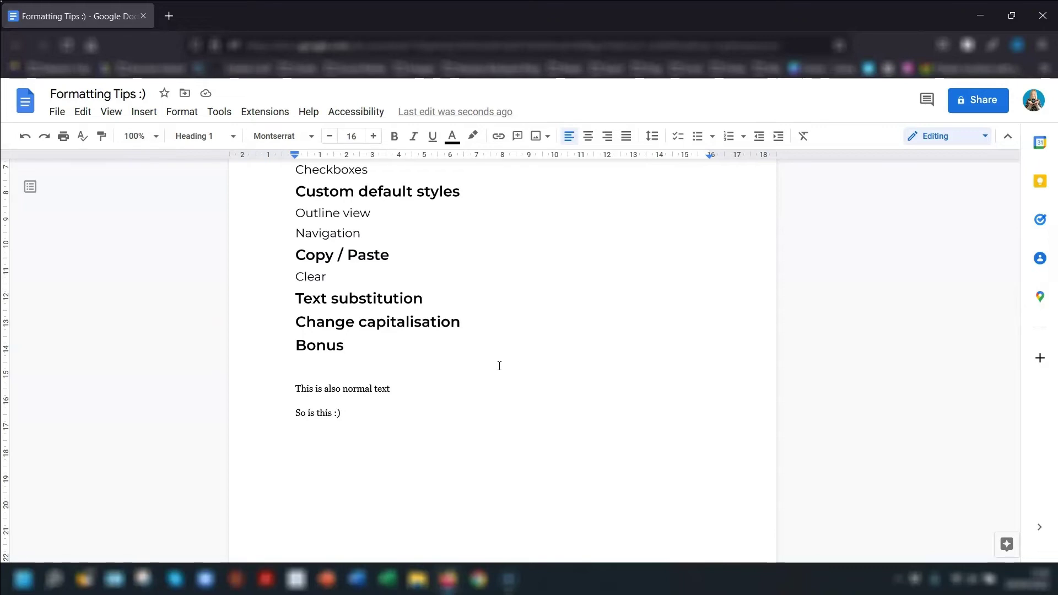
pyautogui.scroll(5, 499, 366)
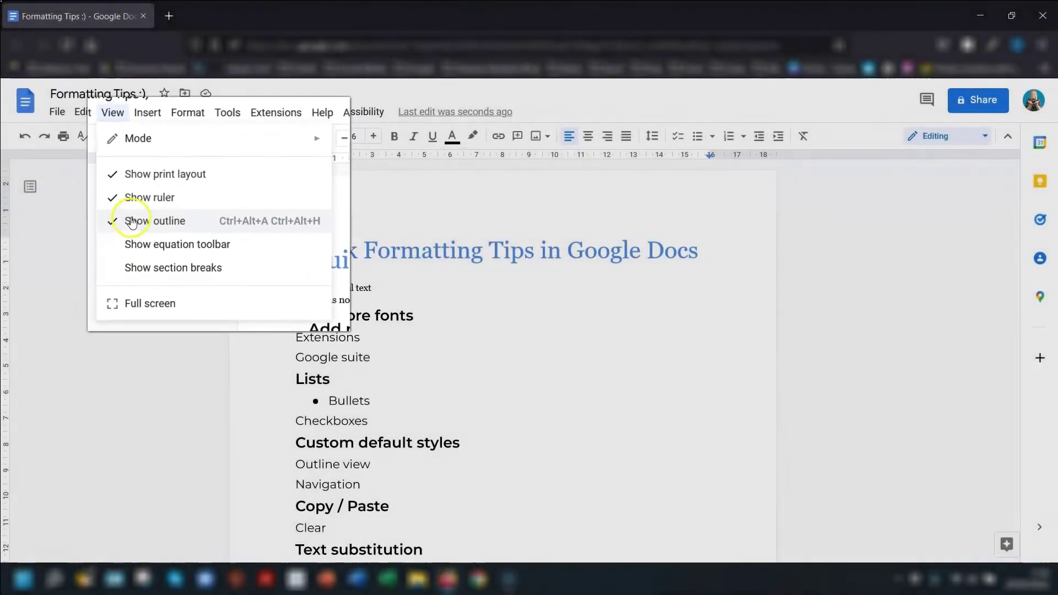
# Show the document outline and jump to Text substitution, Add more fonts, then Clear
pyautogui.press('Escape')
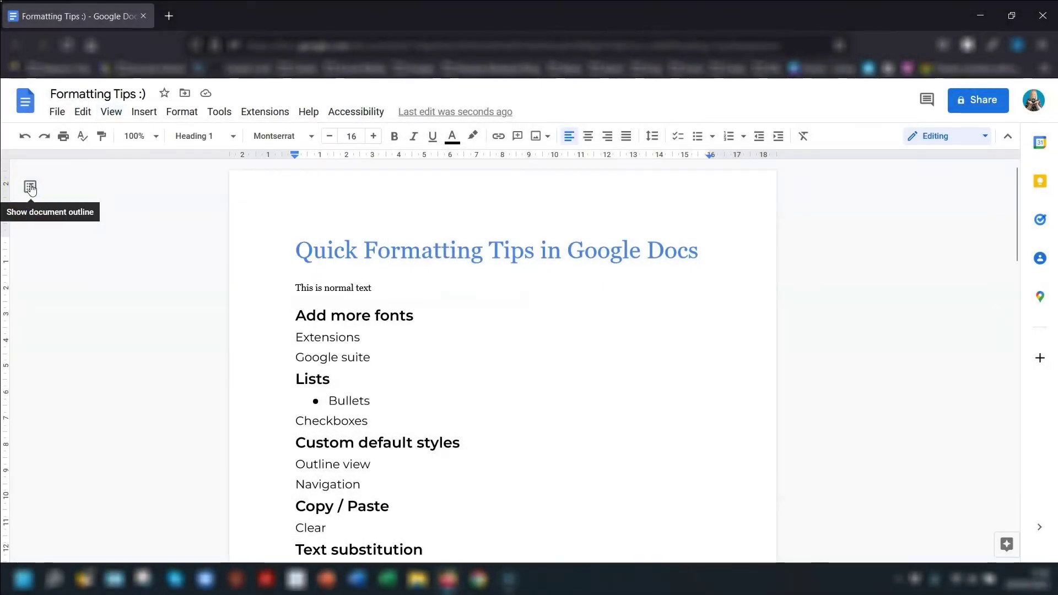
pyautogui.click(30, 188)
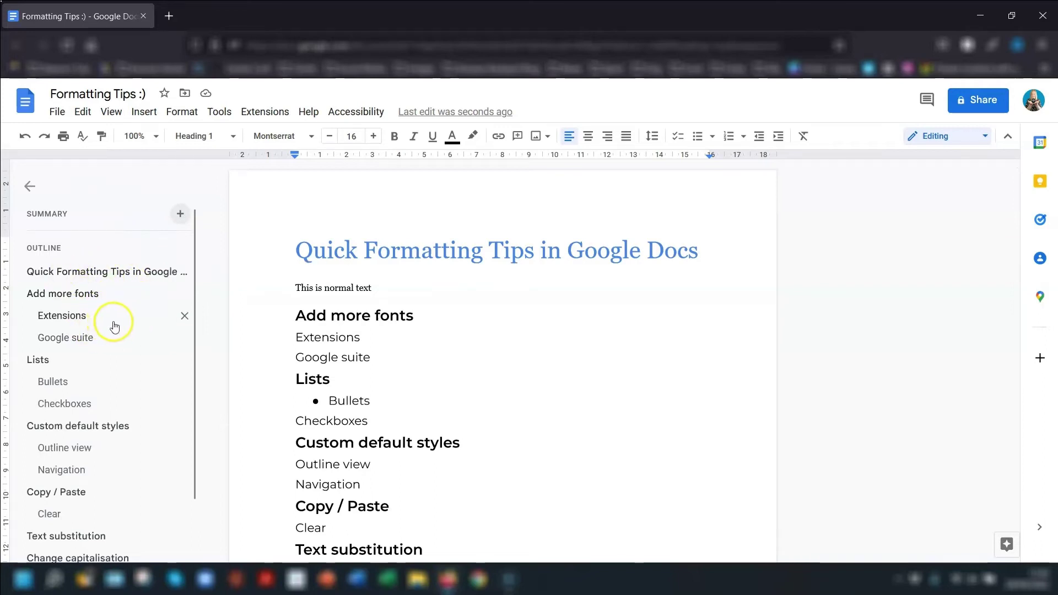
pyautogui.scroll(-1, 109, 340)
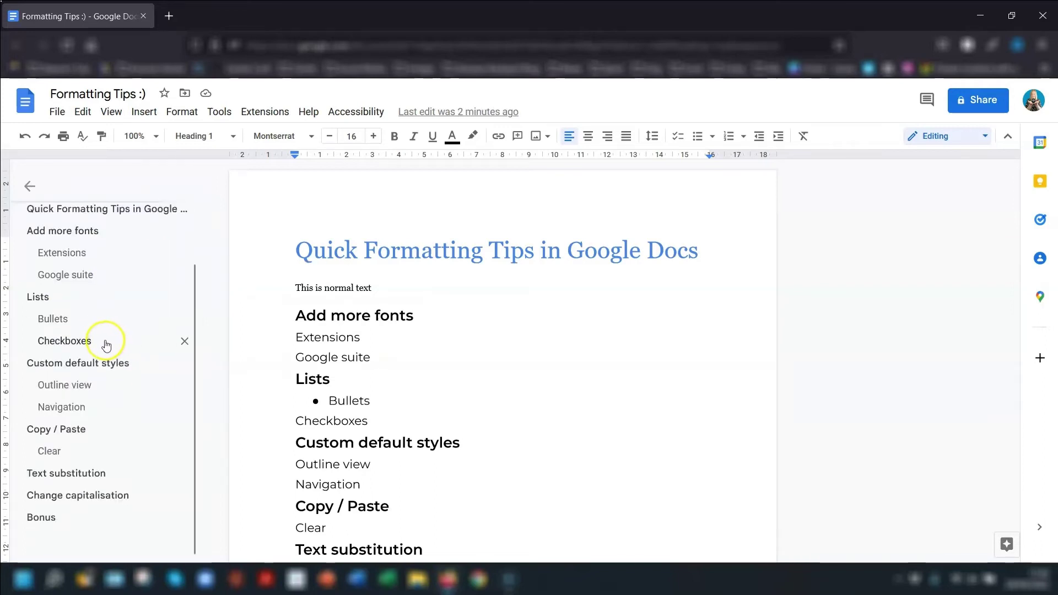
pyautogui.click(60, 474)
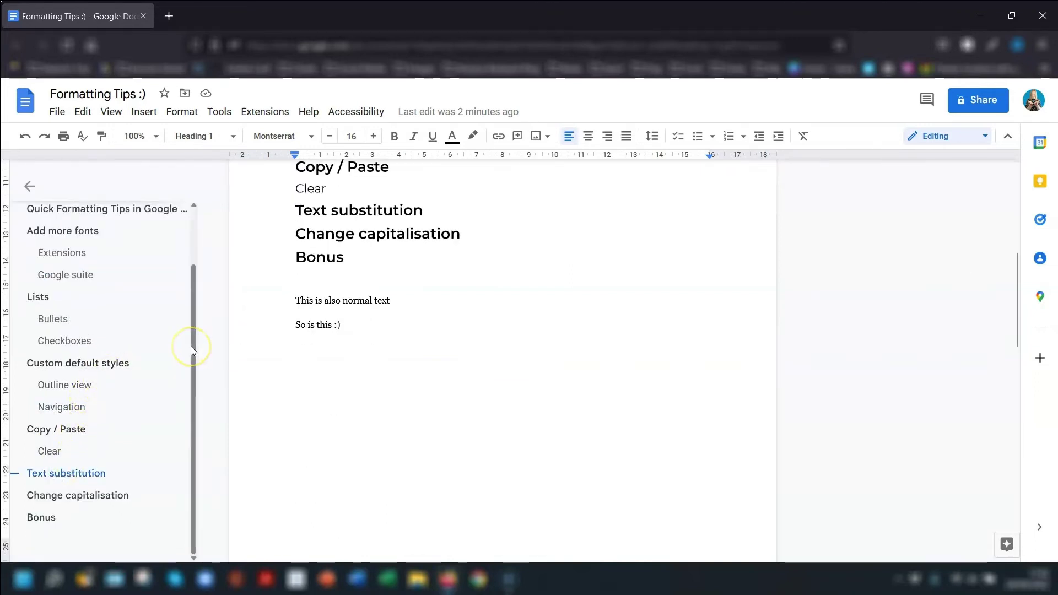
pyautogui.click(77, 232)
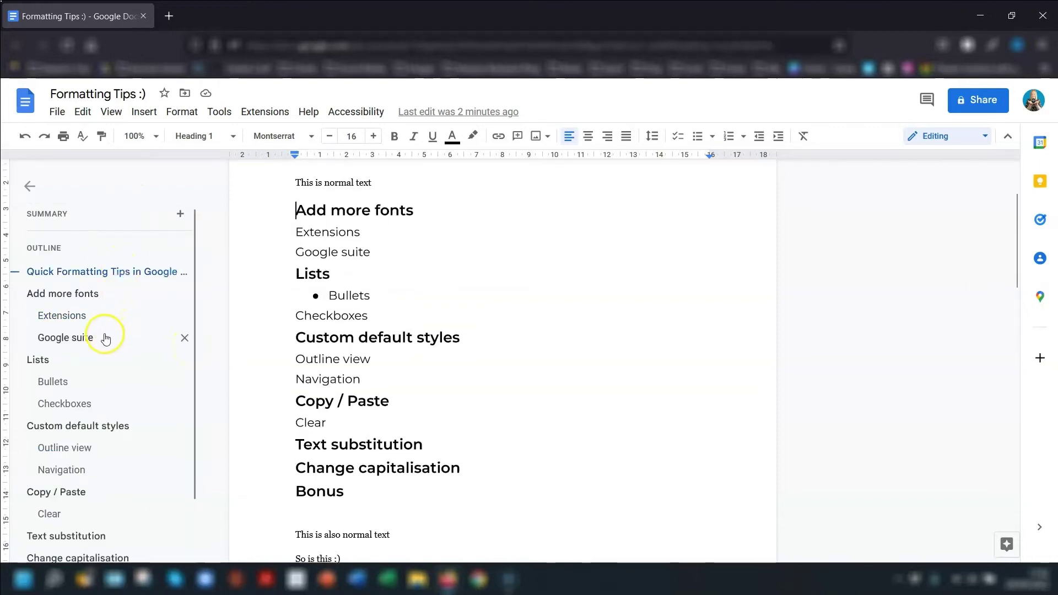
pyautogui.click(43, 515)
# Paste the What's new? heading and two paragraphs, then clear their formatting with Ctrl+\
pyautogui.click(309, 392)
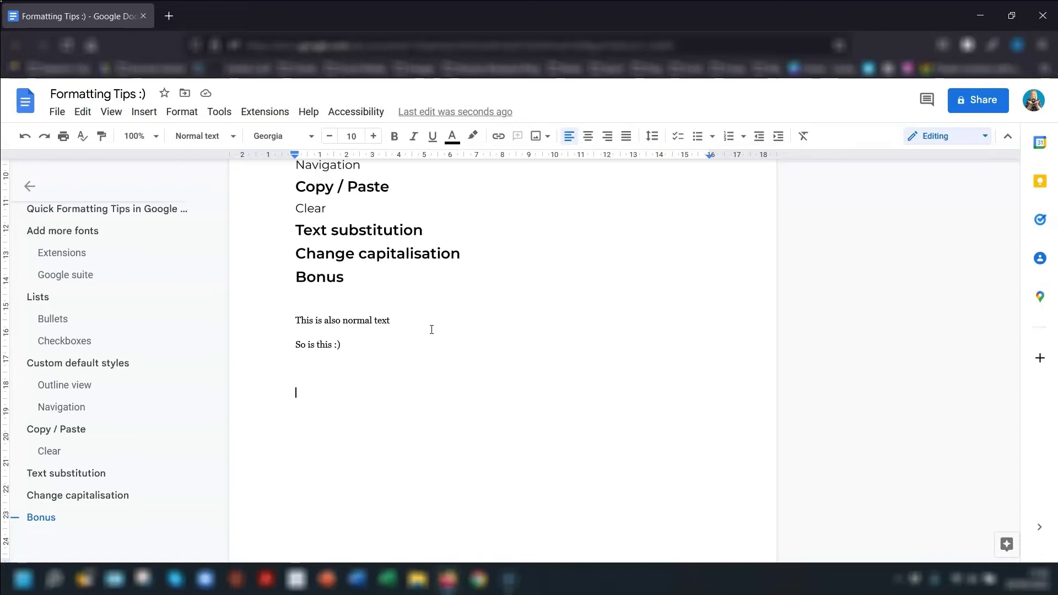
pyautogui.write('What’s new? This new layout is Google’s way of streamlining everything so you can access it all in Gmail, so Gmail, Chat, Spaces and Meet are now all together on the same screen. The first thing you’ll probably notice is the new side panel on the left hand side. Depending on which app you click on, whether it’s Gmail, Chat, Spaces or Meet, the main app window in the centre of the screen will change...')
pyautogui.click(354, 256)
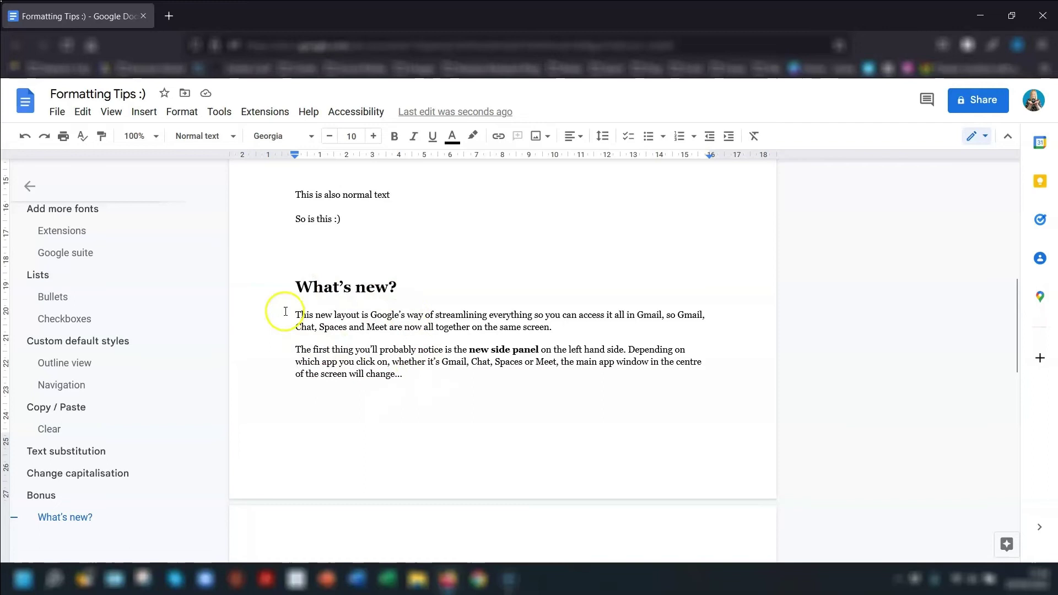
pyautogui.moveTo(293, 278); pyautogui.dragTo(422, 384)
pyautogui.hotkey('ctrl', 'c')
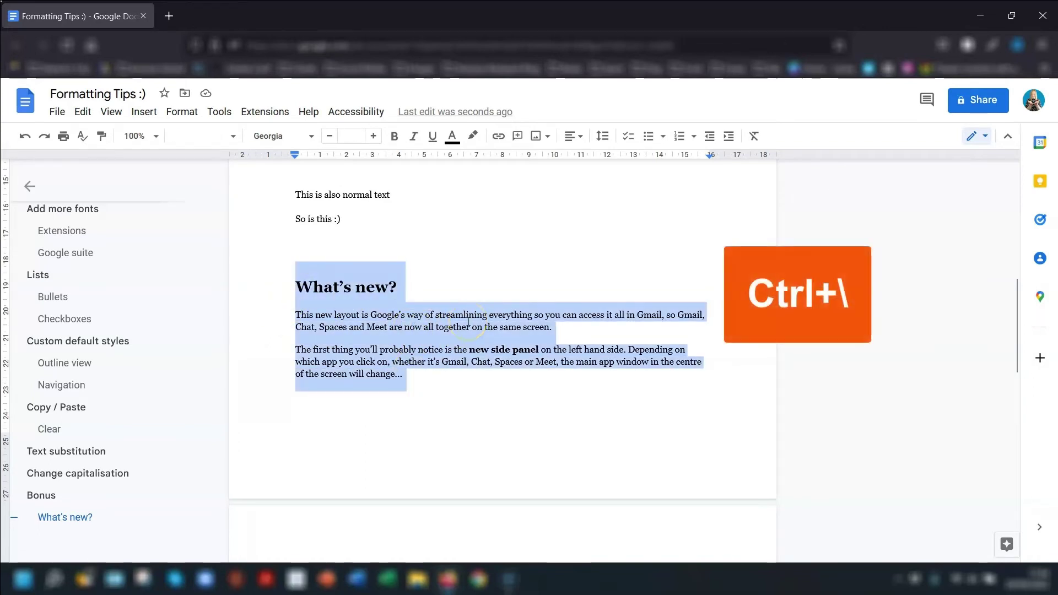
pyautogui.hotkey('ctrl', '\\')
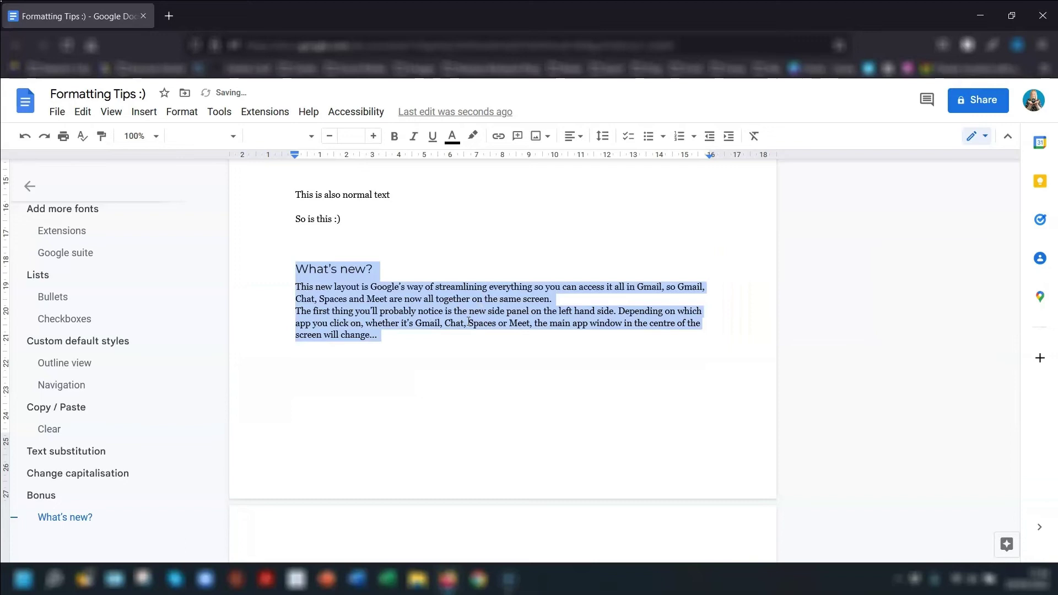
pyautogui.click(375, 311)
# Move to the end of the What's new? text and open the Format menu
pyautogui.moveTo(325, 290); pyautogui.dragTo(380, 333)
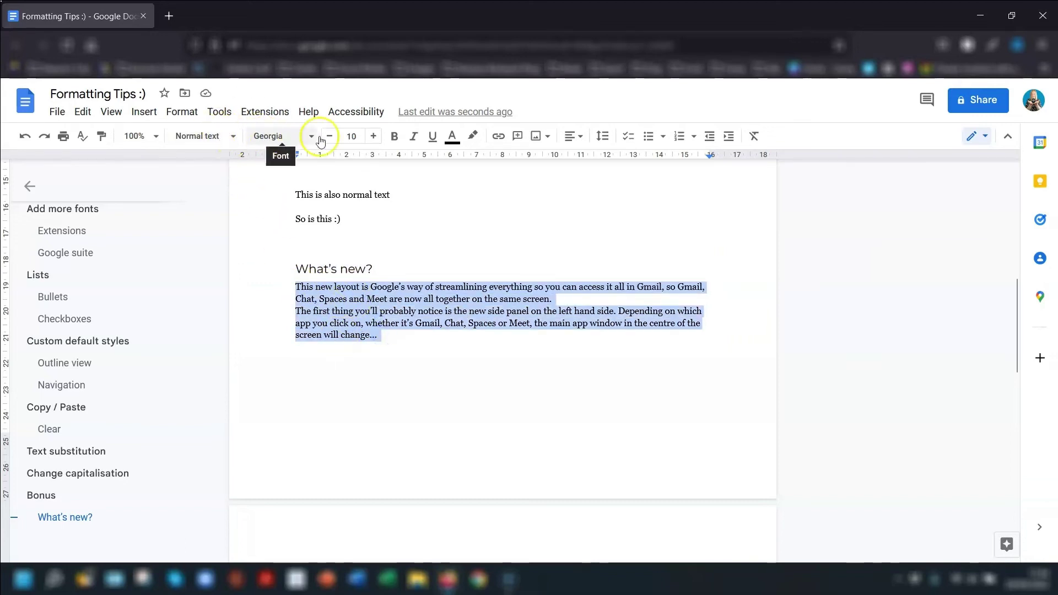
pyautogui.click(313, 269)
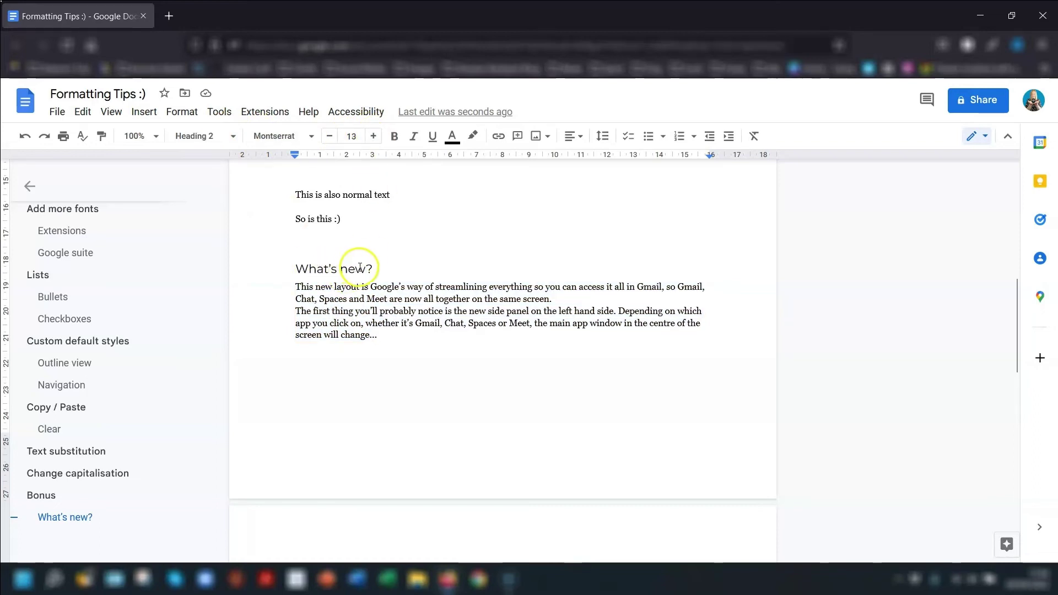
pyautogui.scroll(2, 376, 275)
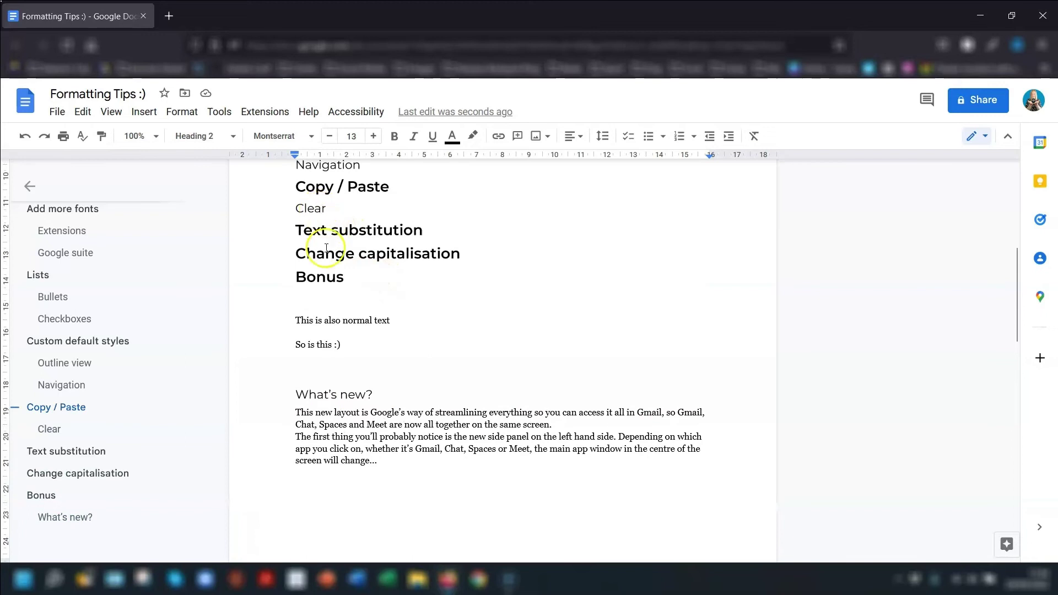
pyautogui.hotkey('ctrl', 'End')
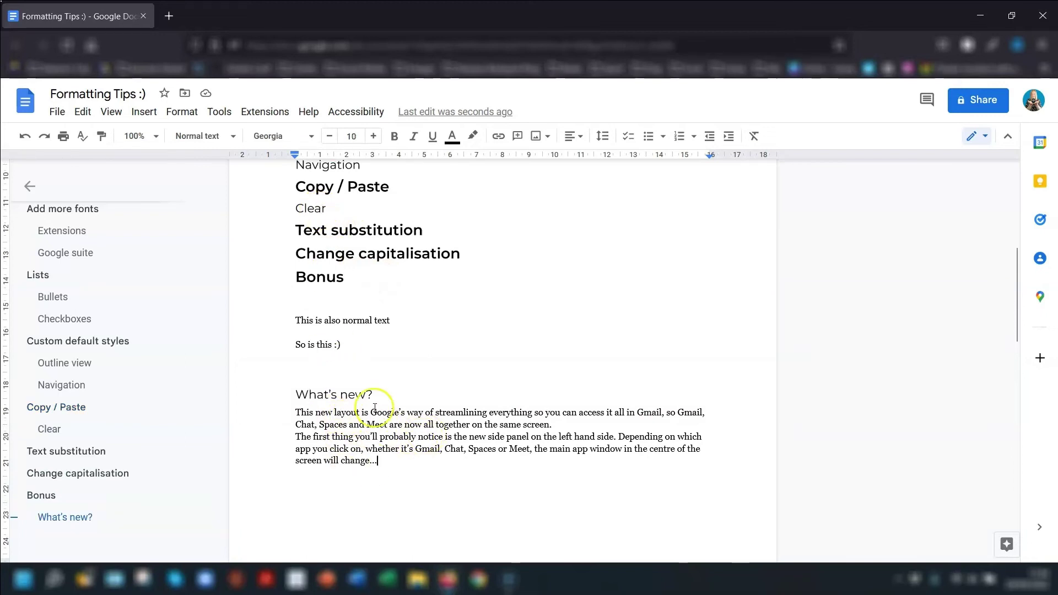
pyautogui.click(180, 112)
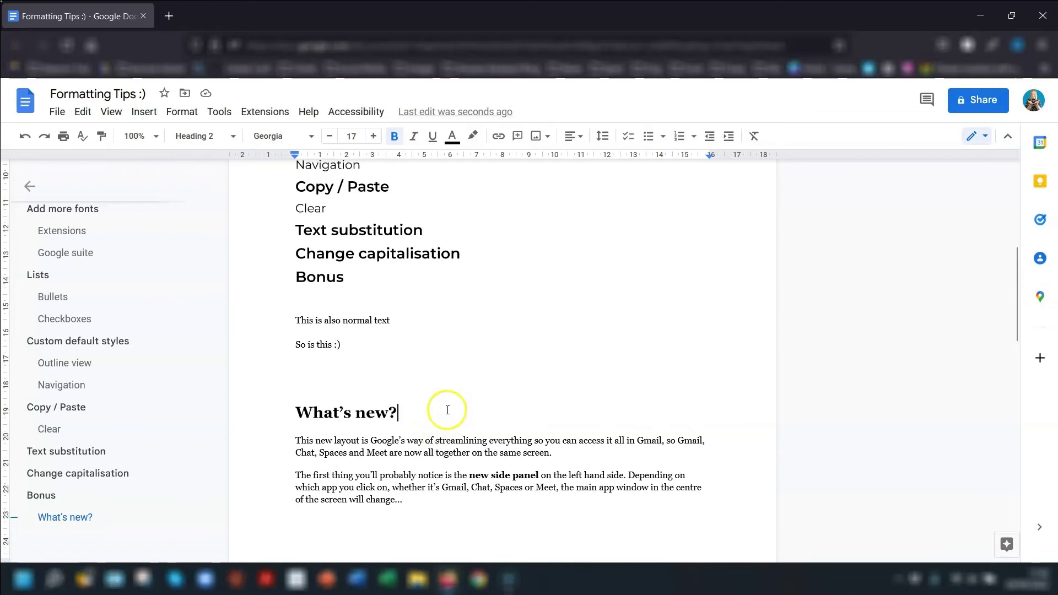
# Paint the plain formatting of 'This is also normal text' onto the What's new? paragraphs
pyautogui.moveTo(280, 319); pyautogui.dragTo(391, 322)
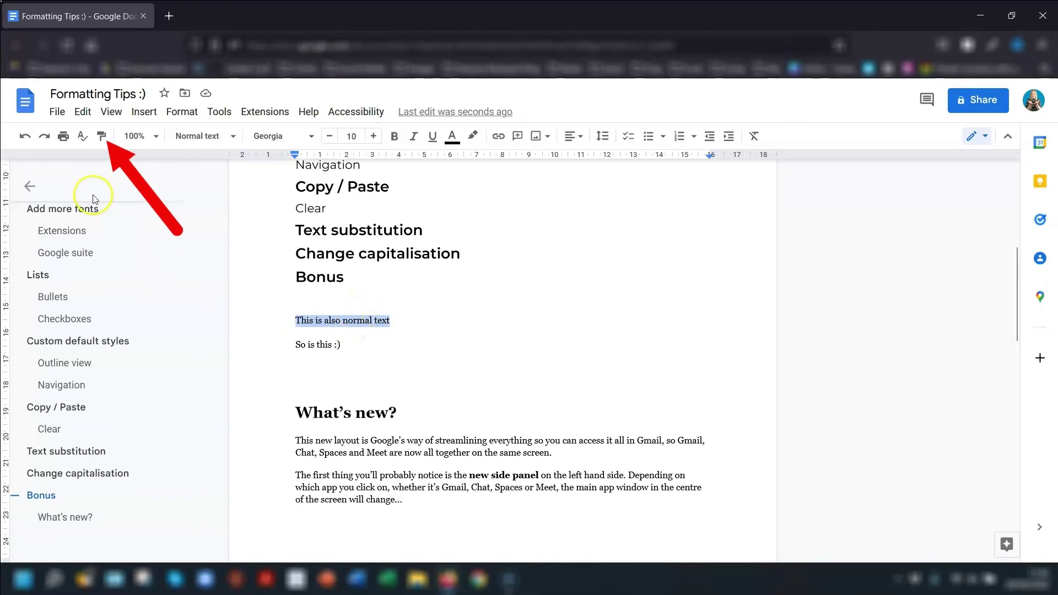
pyautogui.click(102, 135)
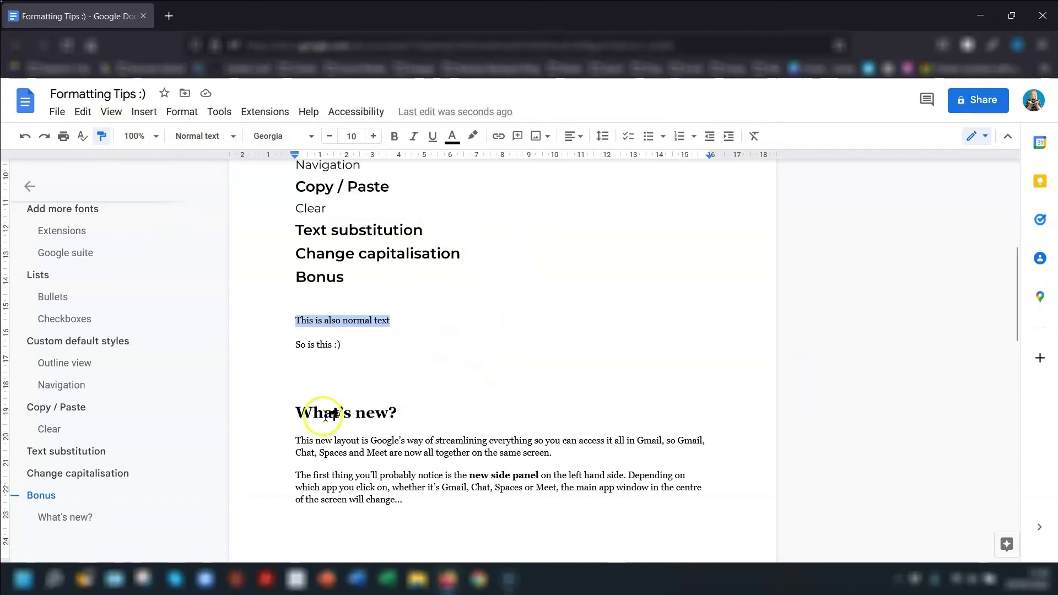
pyautogui.scroll(-2, 479, 357)
pyautogui.moveTo(295, 315)
pyautogui.mouseDown()
pyautogui.moveTo(435, 328)
pyautogui.moveTo(513, 375)
pyautogui.mouseUp()
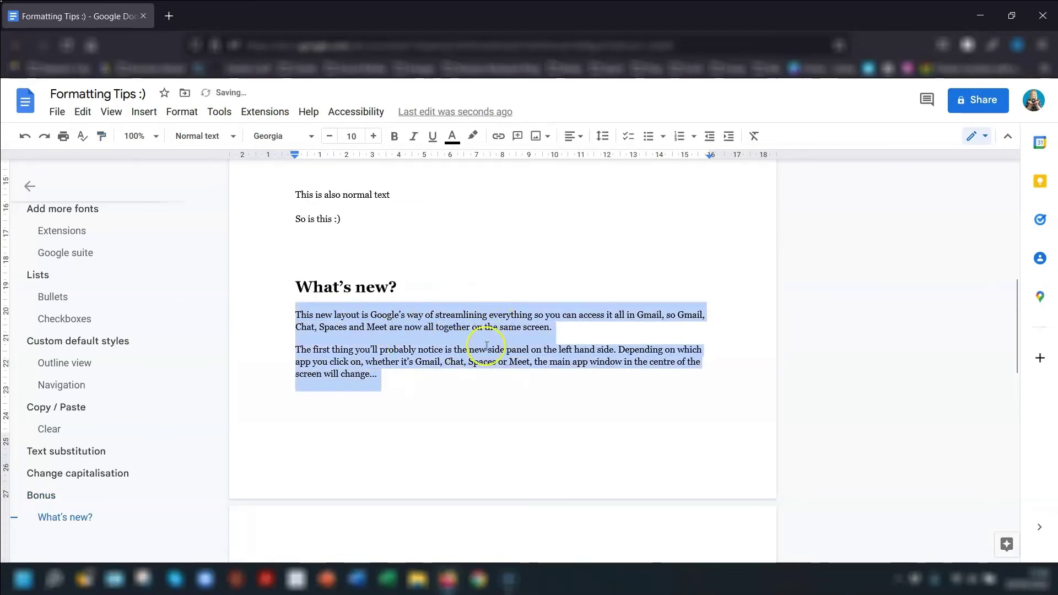
pyautogui.click(401, 349)
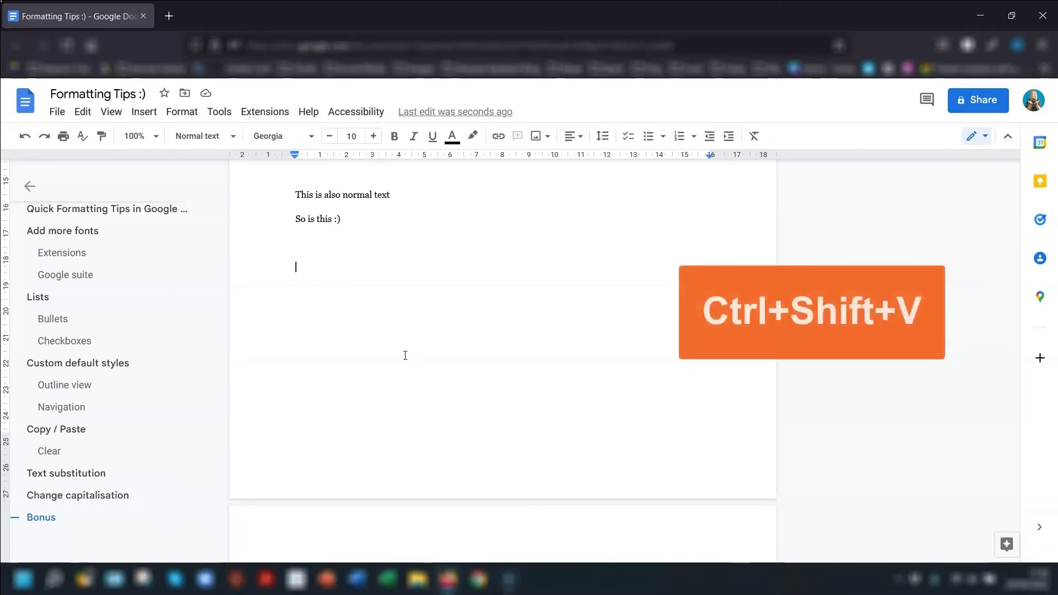
pyautogui.hotkey('ctrl', 'shift', 'v')
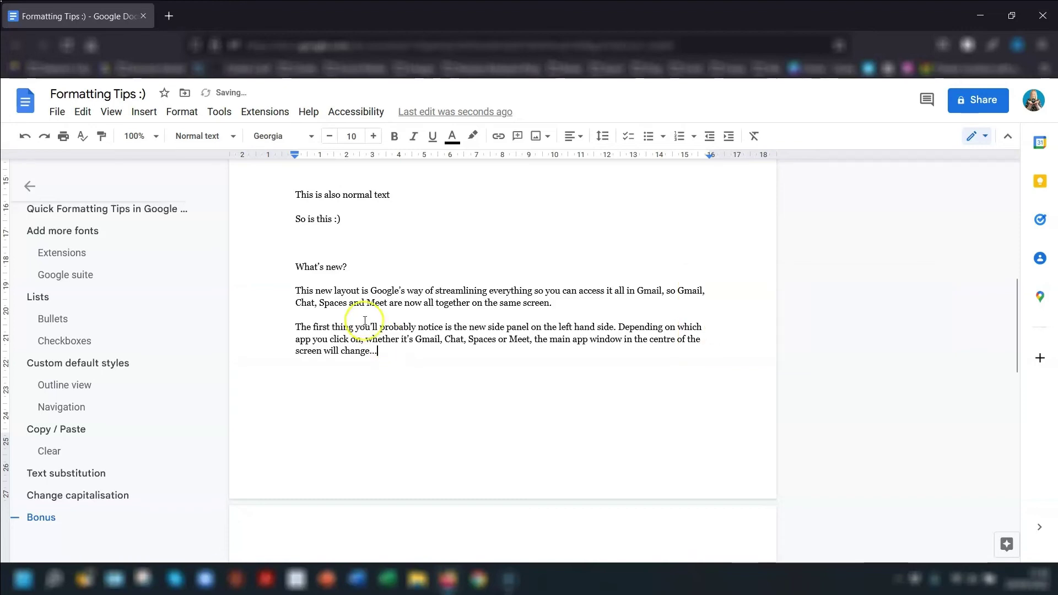
pyautogui.click(335, 294)
pyautogui.click(333, 302)
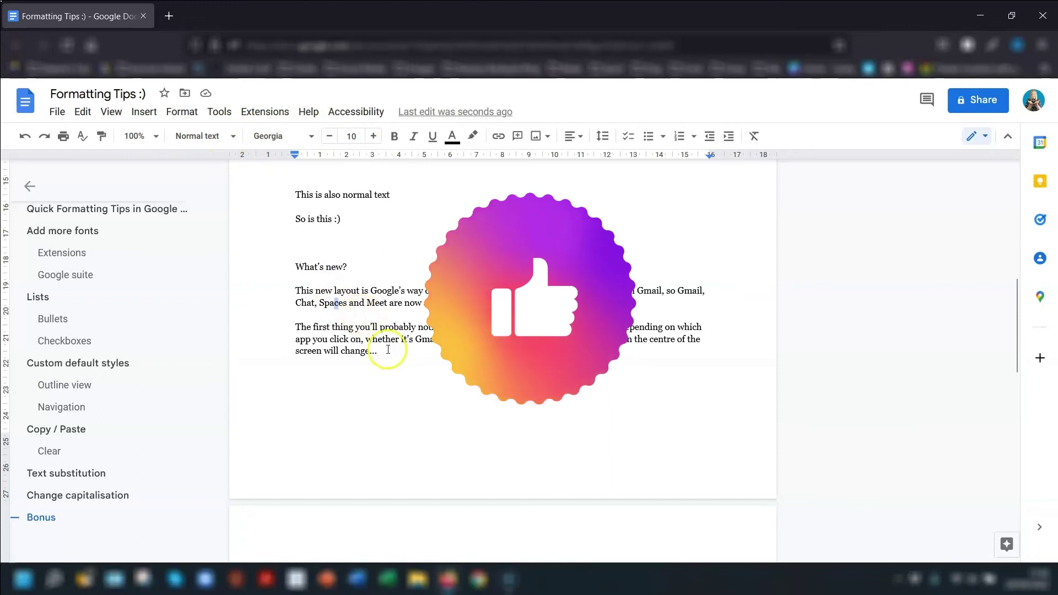
pyautogui.hotkey('ctrl', 'z')
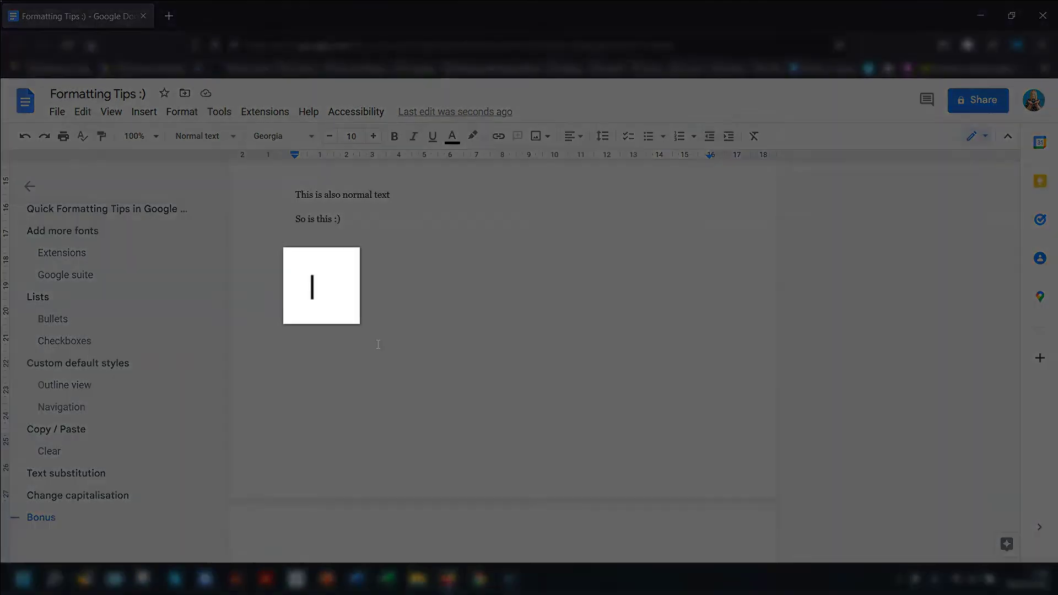
# Type (c) on the empty line below 'So is this :)' so it autocorrects to ©
pyautogui.write('(c')
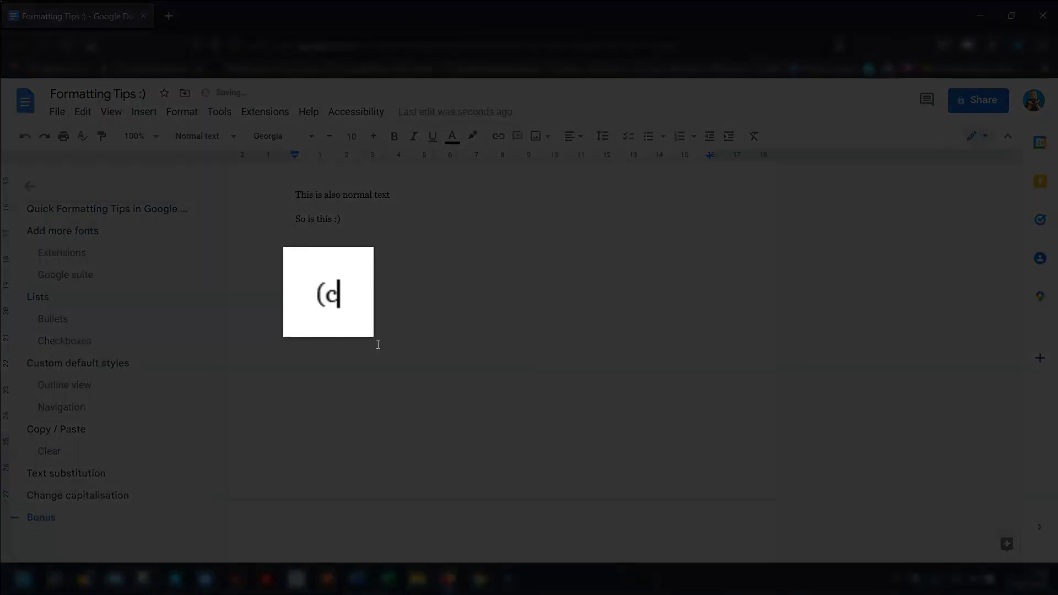
pyautogui.write(')')
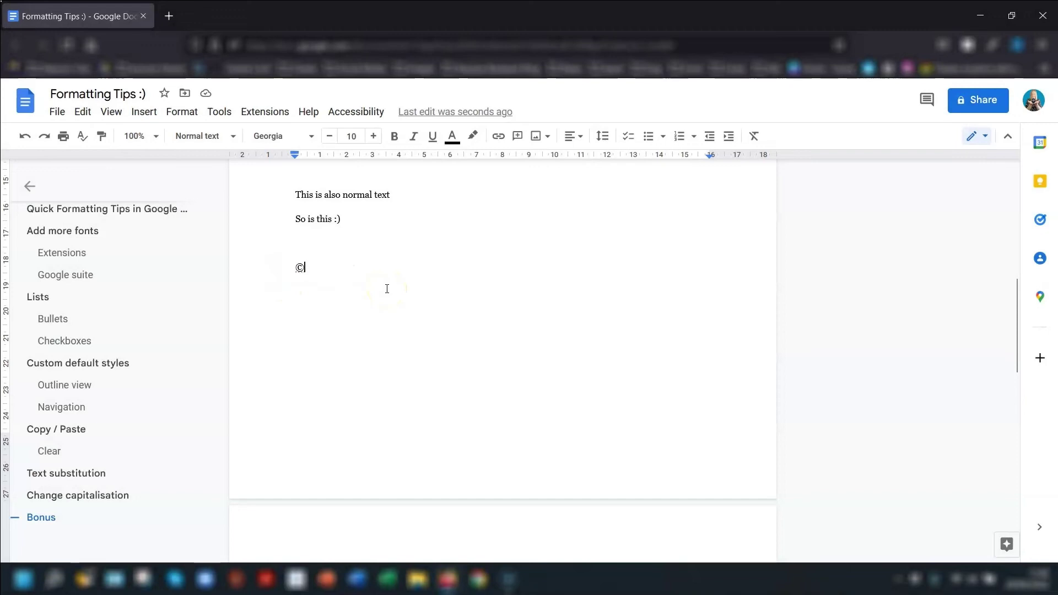
pyautogui.click(377, 295)
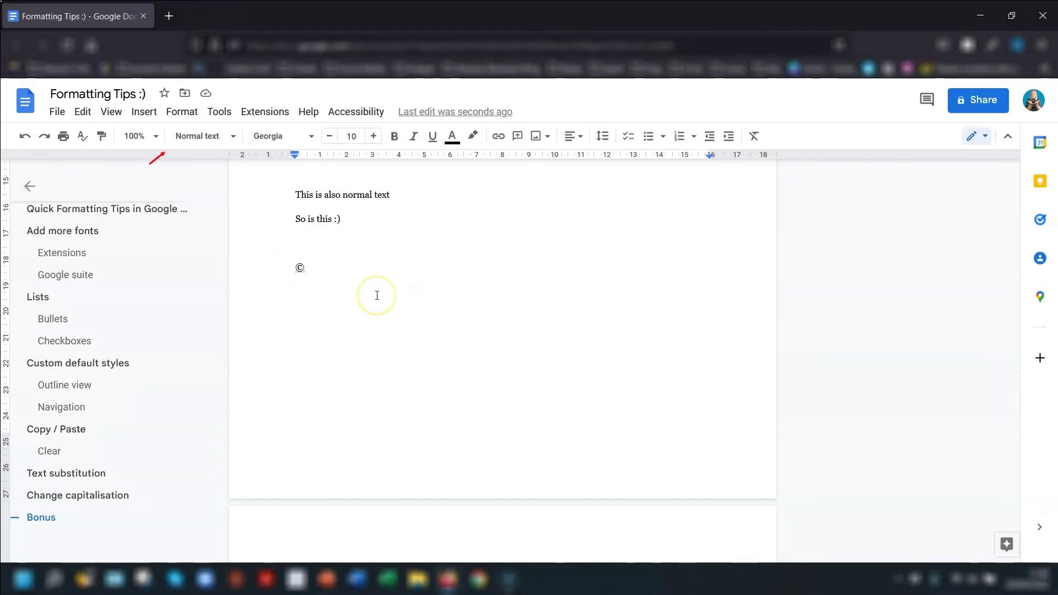
# In Preferences > Substitutions, add a new entry replacing 'slsac'
pyautogui.click(223, 112)
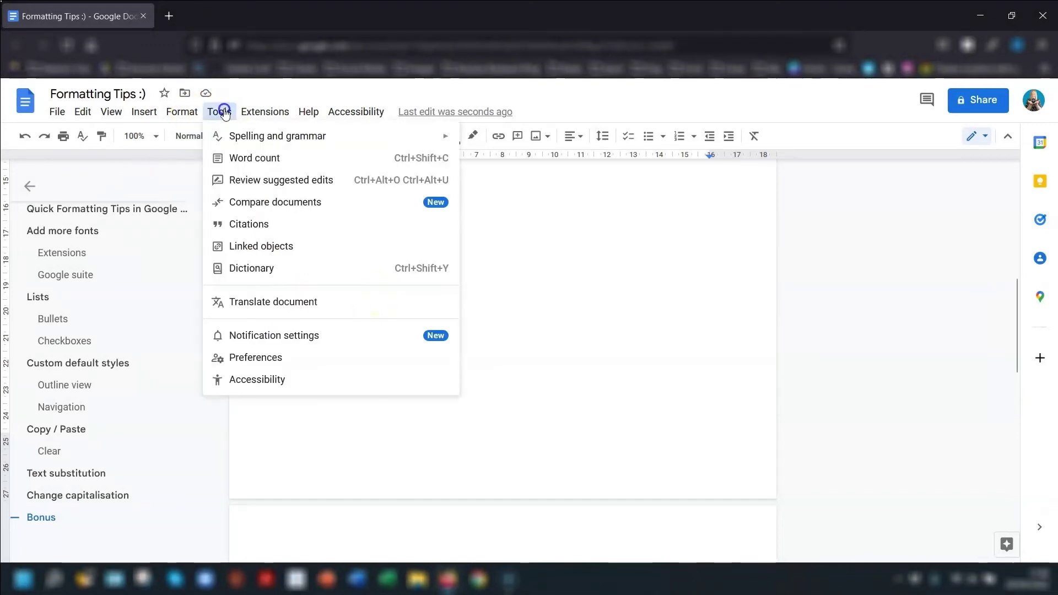
pyautogui.click(265, 357)
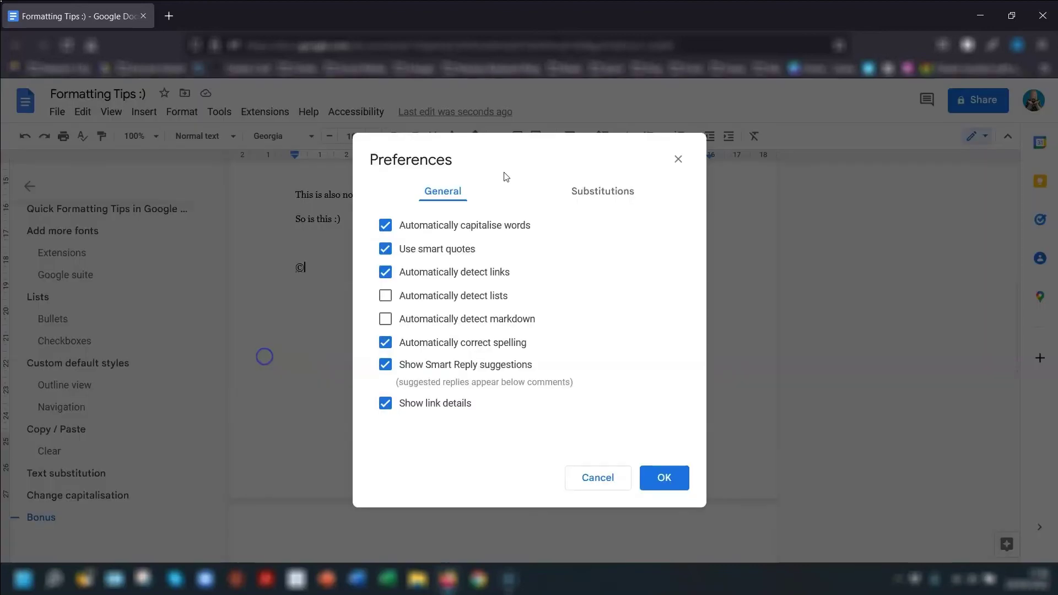
pyautogui.click(607, 192)
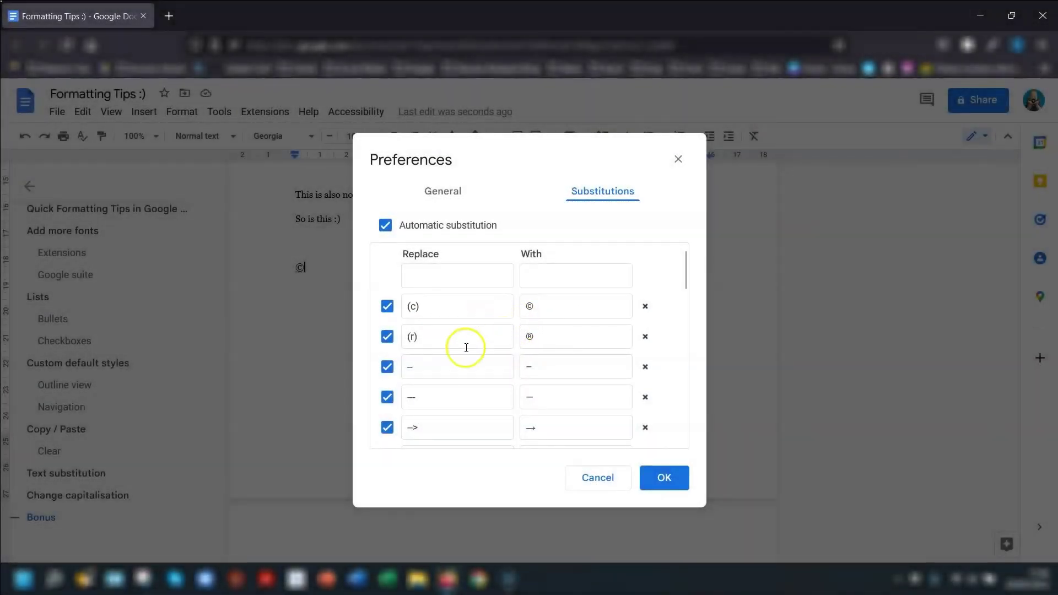
pyautogui.click(423, 274)
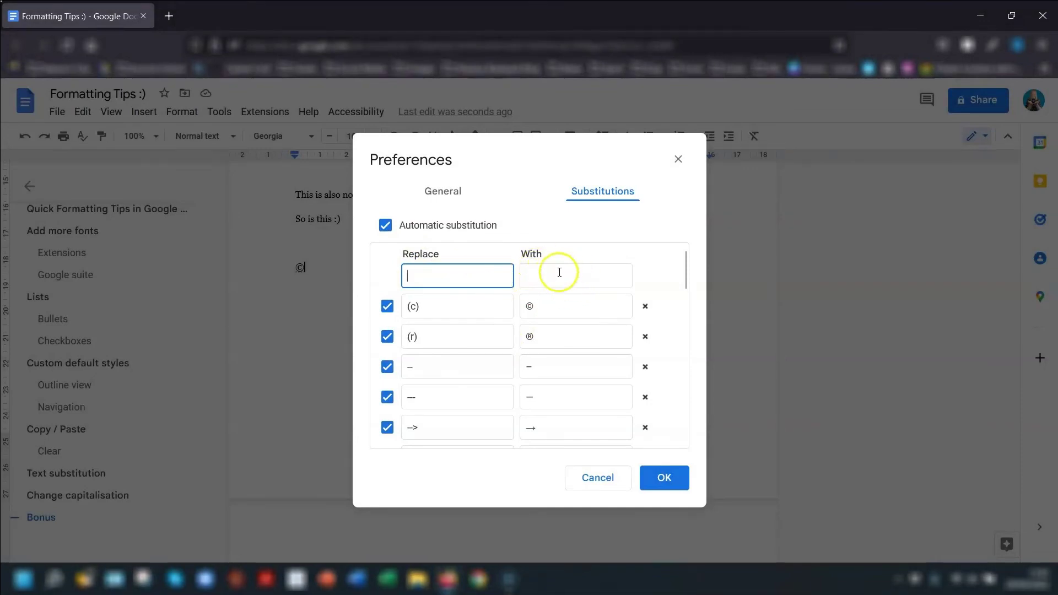
pyautogui.click(424, 278)
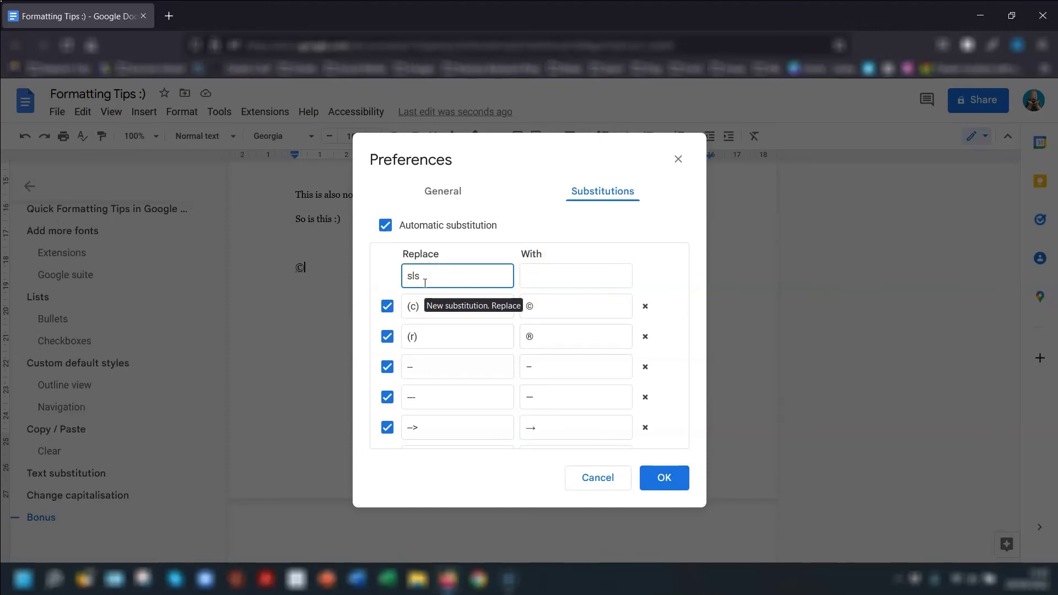
pyautogui.write('slsac')
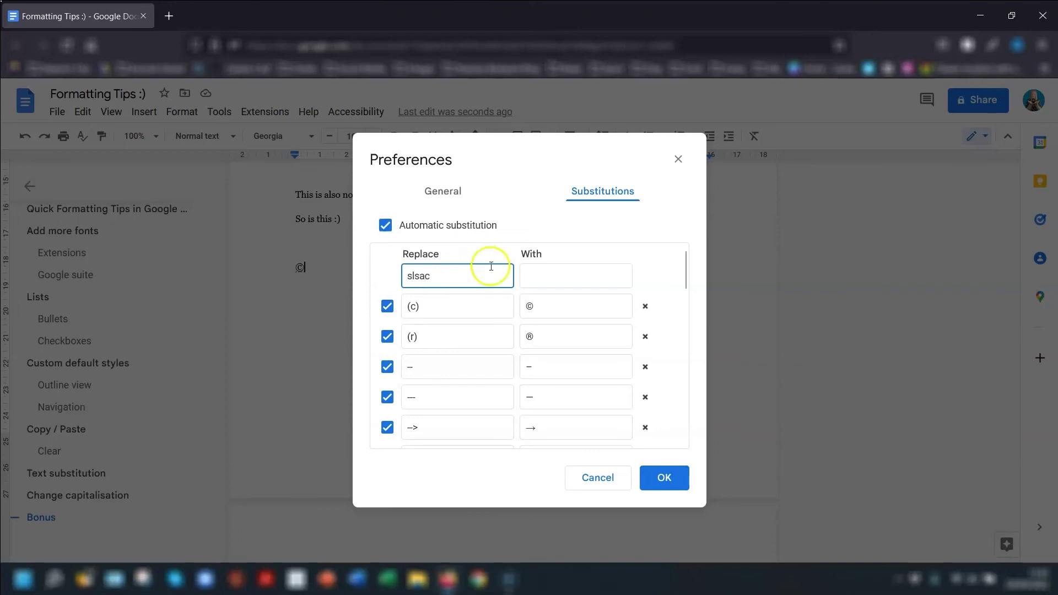
# Set 'SLS Admin Consultant' as the replacement for slsac and save the preferences
pyautogui.click(536, 275)
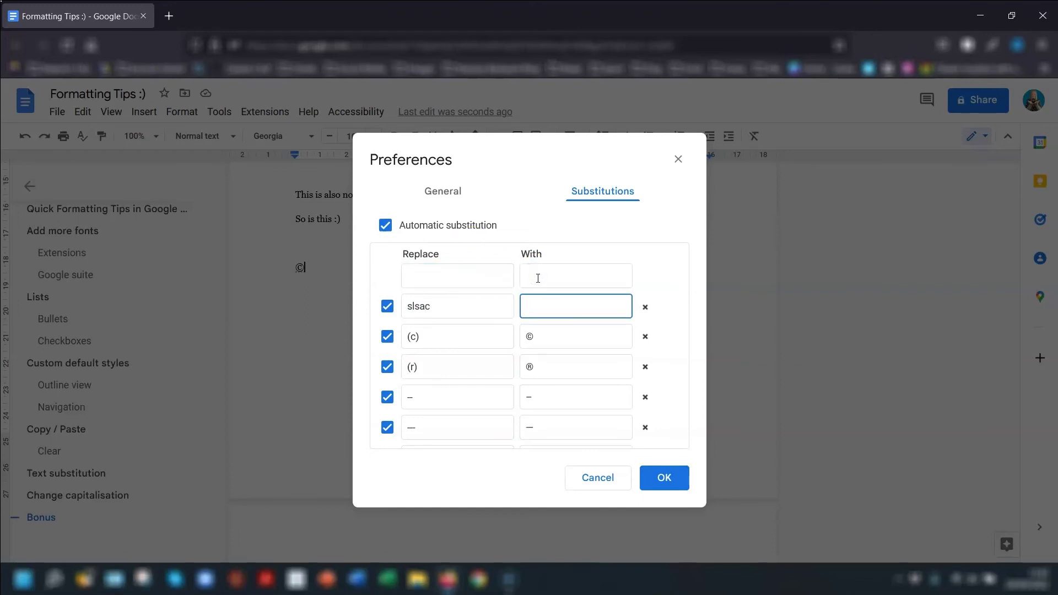
pyautogui.write('SLS Admin Consultant')
pyautogui.click(663, 299)
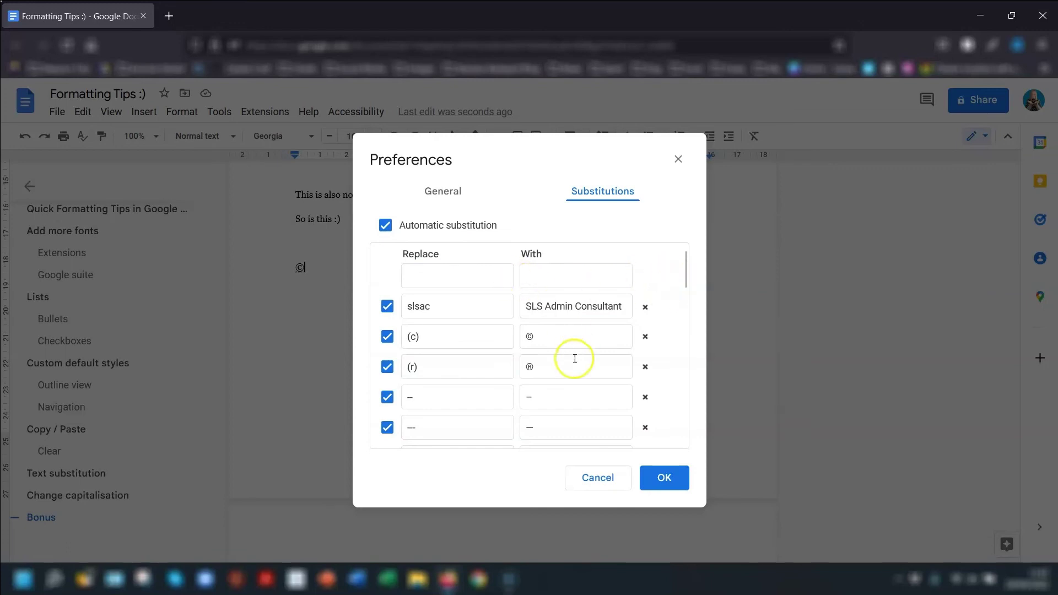
pyautogui.click(416, 278)
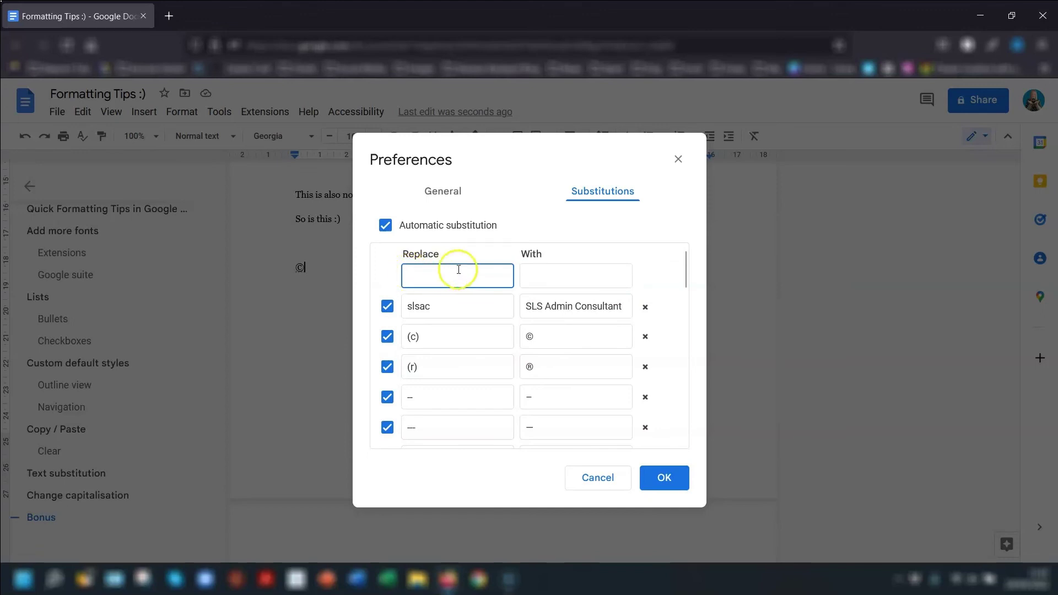
pyautogui.click(530, 276)
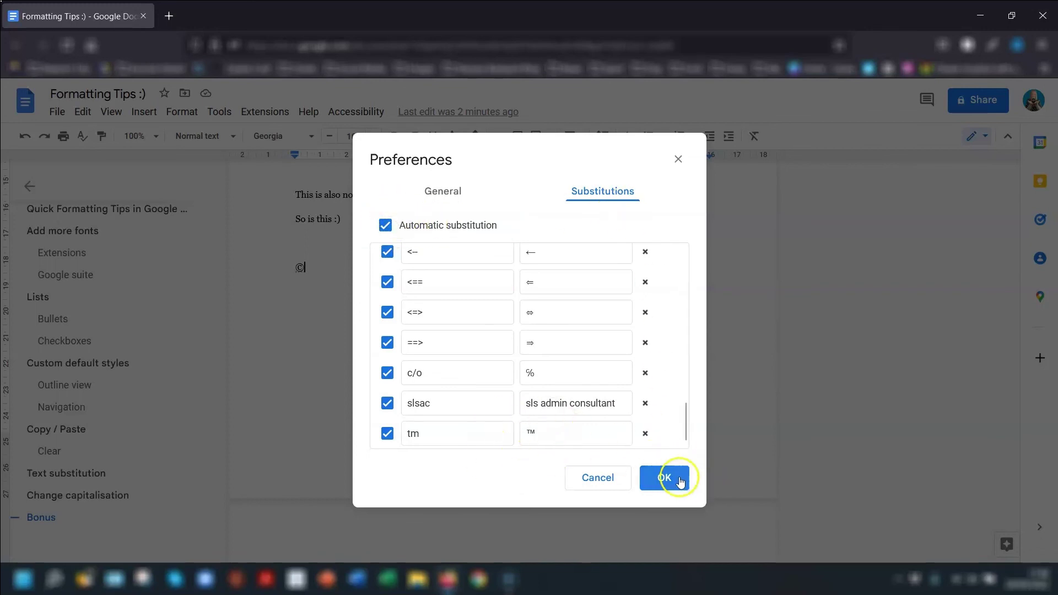
pyautogui.click(665, 478)
pyautogui.press('Return')
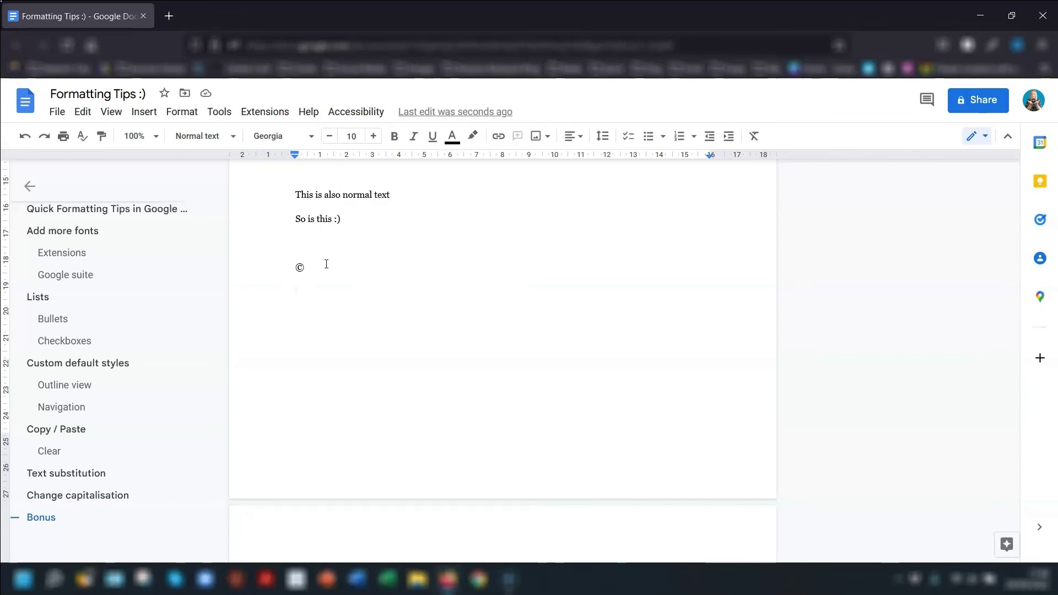
# Type slsac and SLSAC below the © so they expand to 'sls admin consultant' and 'SLS ADMIN CONSULTANT'
pyautogui.click(324, 270)
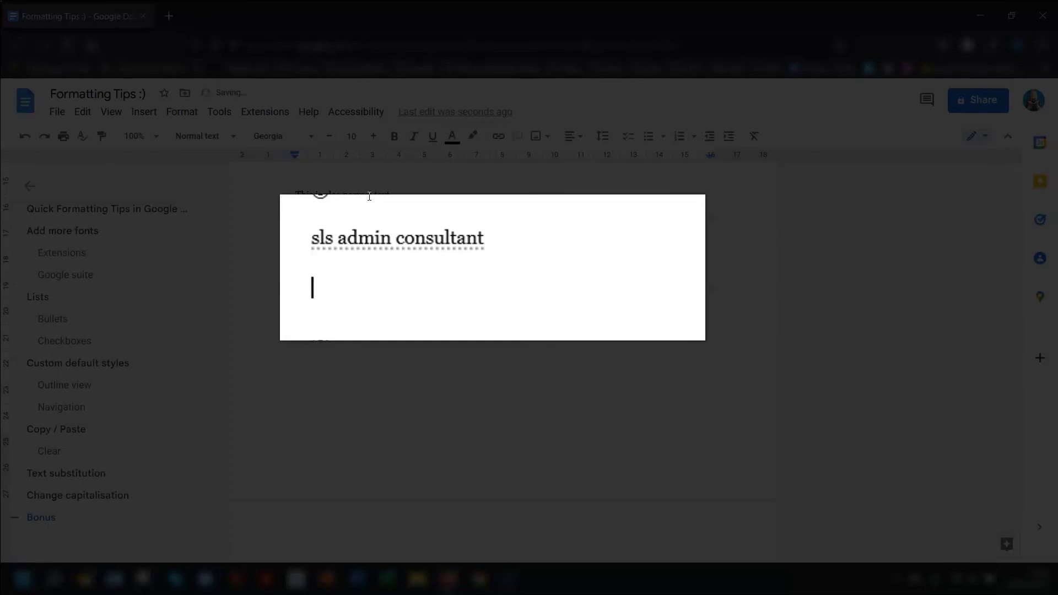
pyautogui.write('SLSAC')
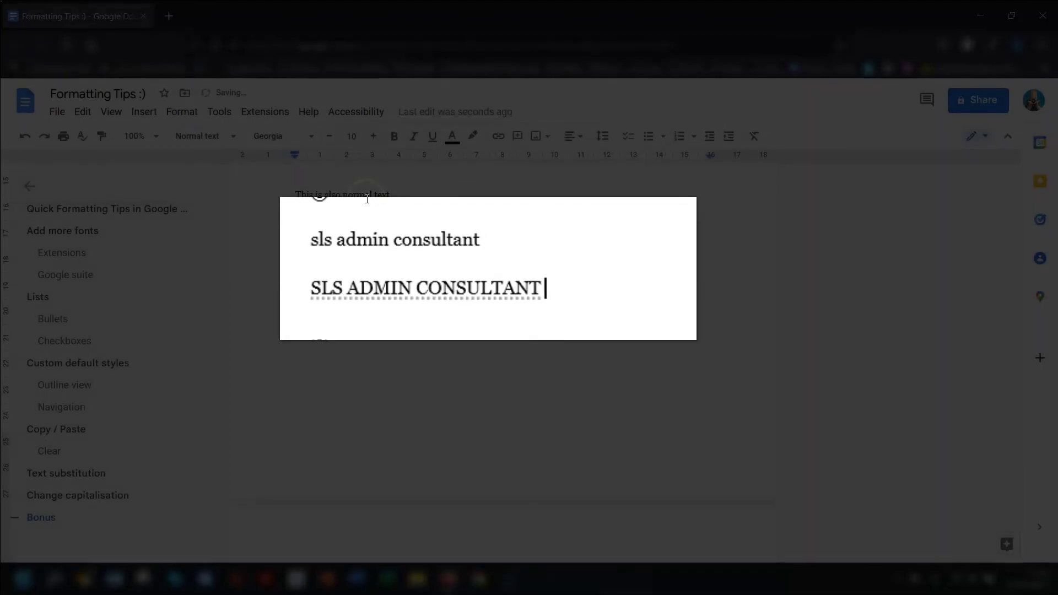
pyautogui.scroll(1, 336, 248)
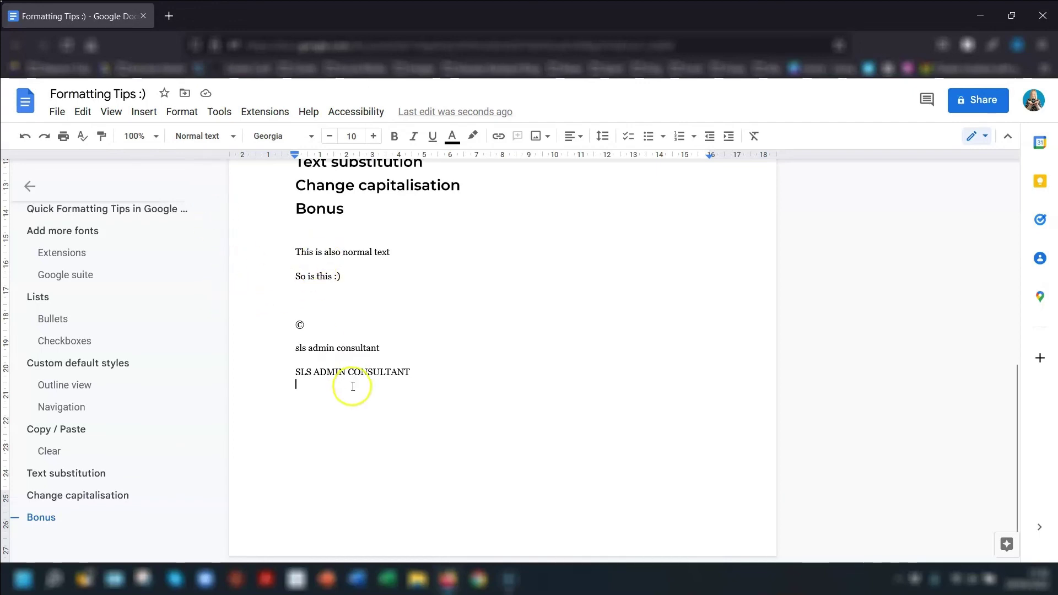
# Convert the 'SLS ADMIN CONSULTANT' line to lower case with Format > Text > Capitalisation
pyautogui.moveTo(294, 372); pyautogui.dragTo(413, 372)
pyautogui.click(182, 111)
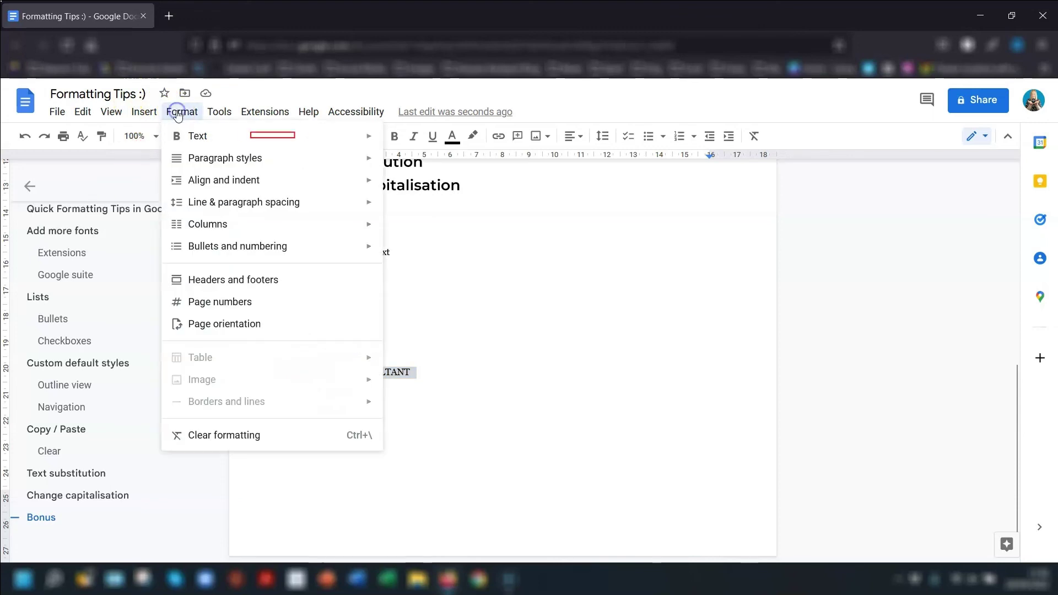
pyautogui.moveTo(201, 138)
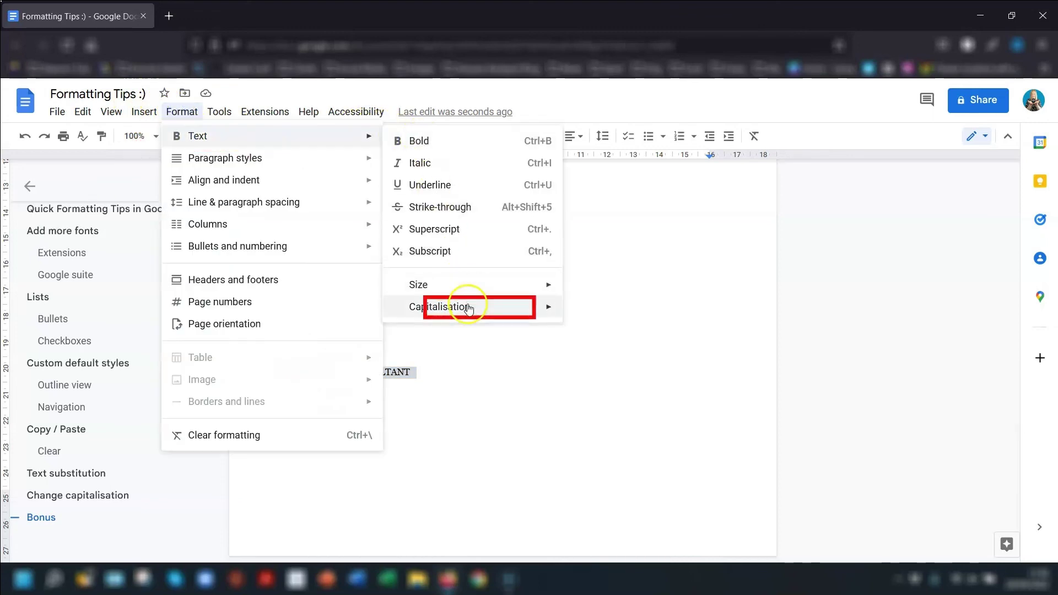
pyautogui.moveTo(479, 313)
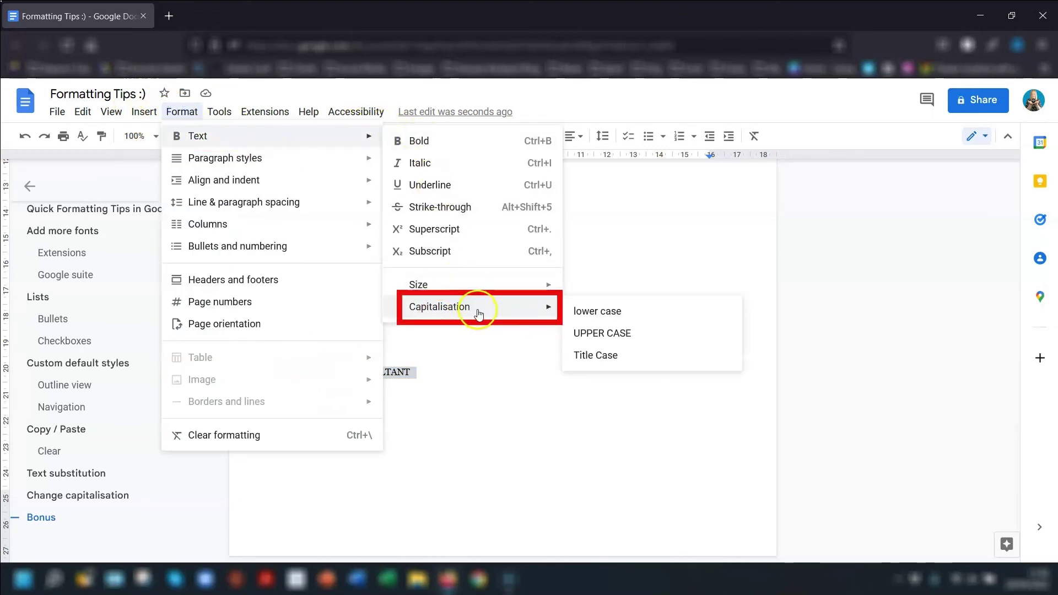
pyautogui.click(606, 312)
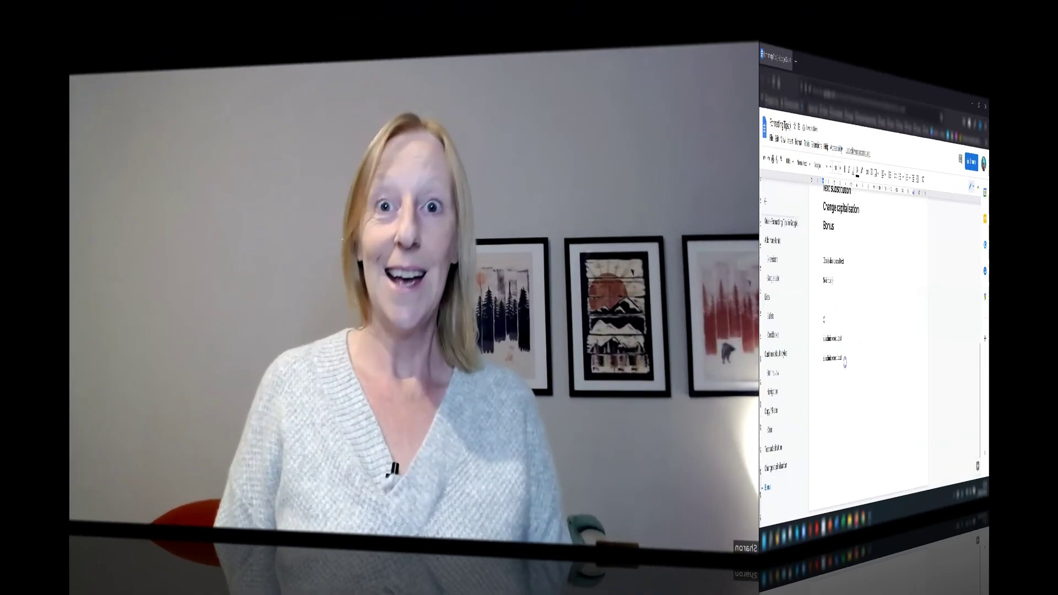